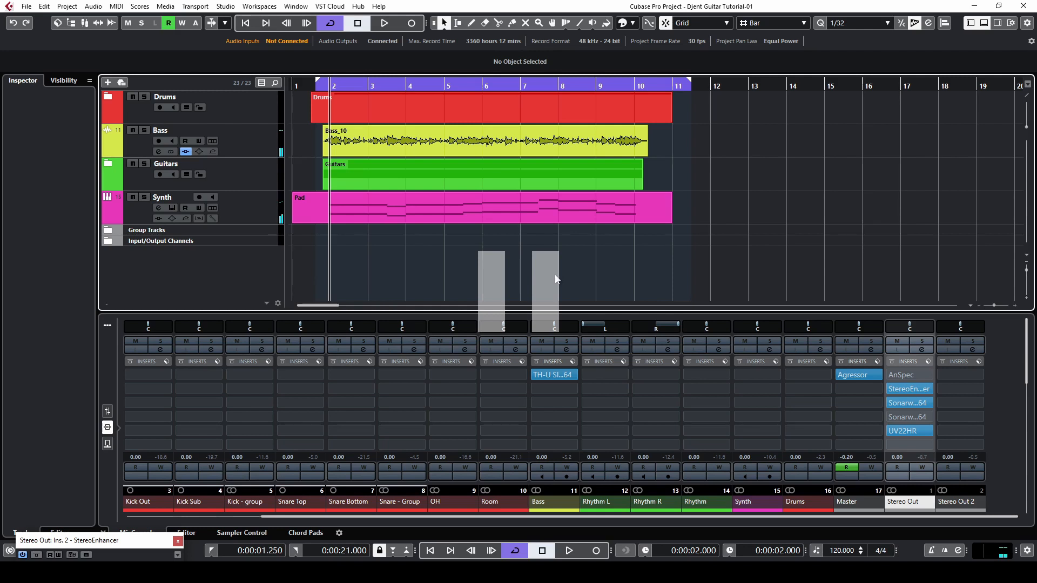
Step: Solo the Rhythm L channel and load the TH-U Slate plug-in into its first insert slot
left_click(617, 341)
left_click(622, 375)
type("th-u")
key("Return")
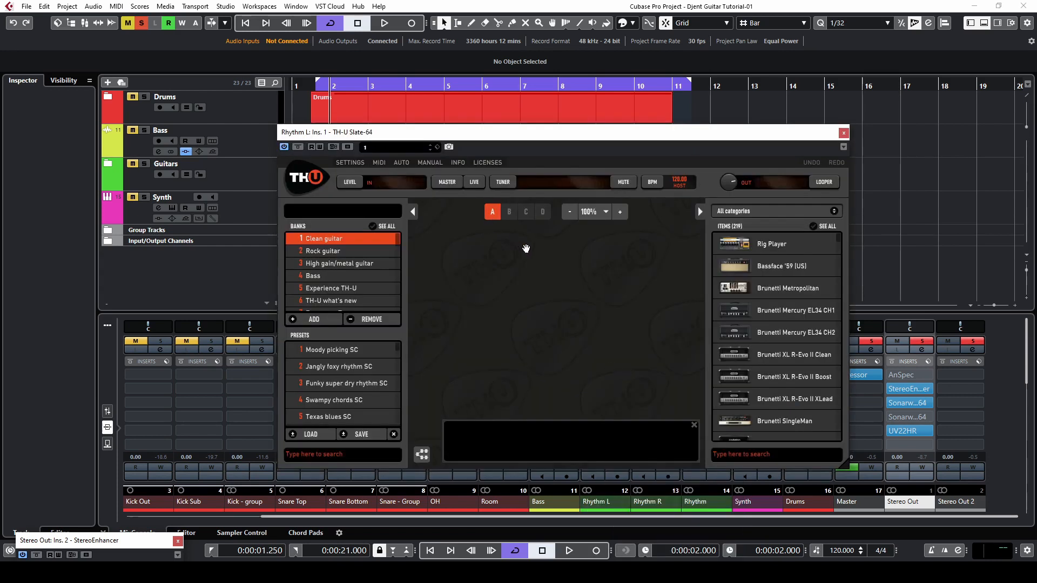
Step: Start playback and add the Modern (US) CH3 amp to the empty TH-U rig with its level at -10.0 dB
left_click(410, 212)
key("space")
left_click(776, 211)
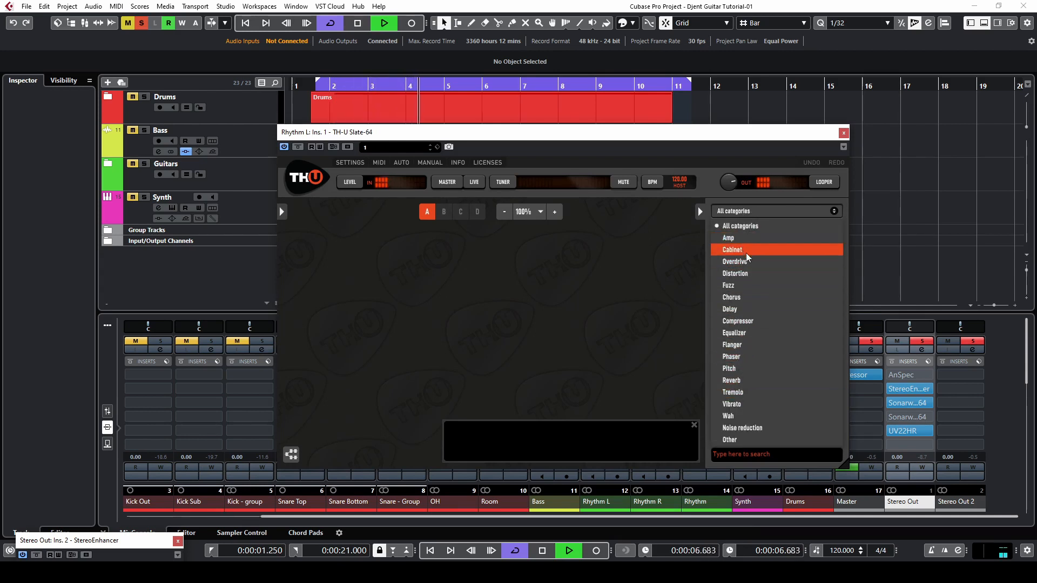
left_click(734, 238)
scroll(799, 359, "down", 12)
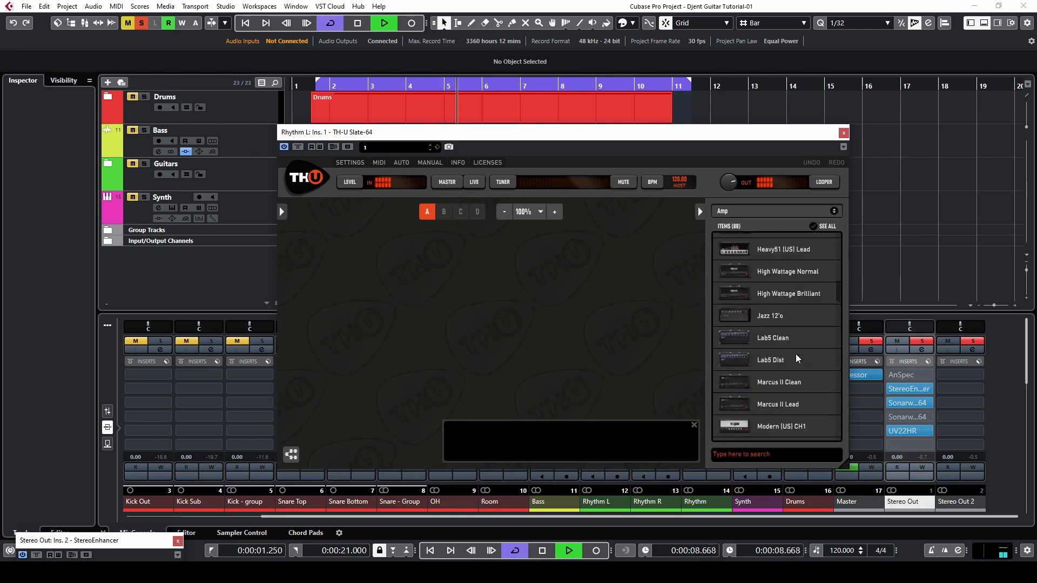
left_click_drag(777, 325, 473, 329)
left_click(402, 361)
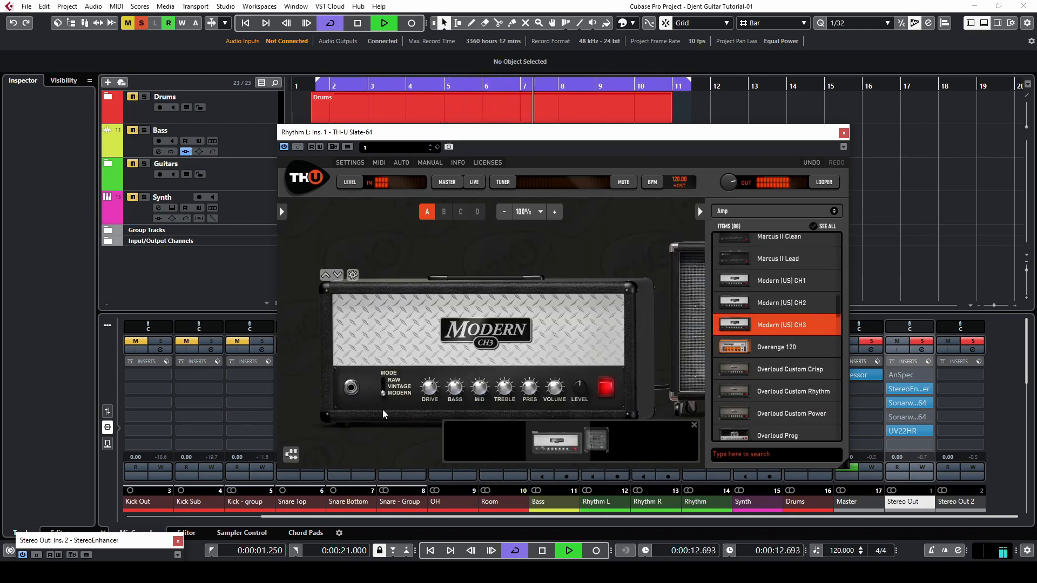
mouse_move(579, 387)
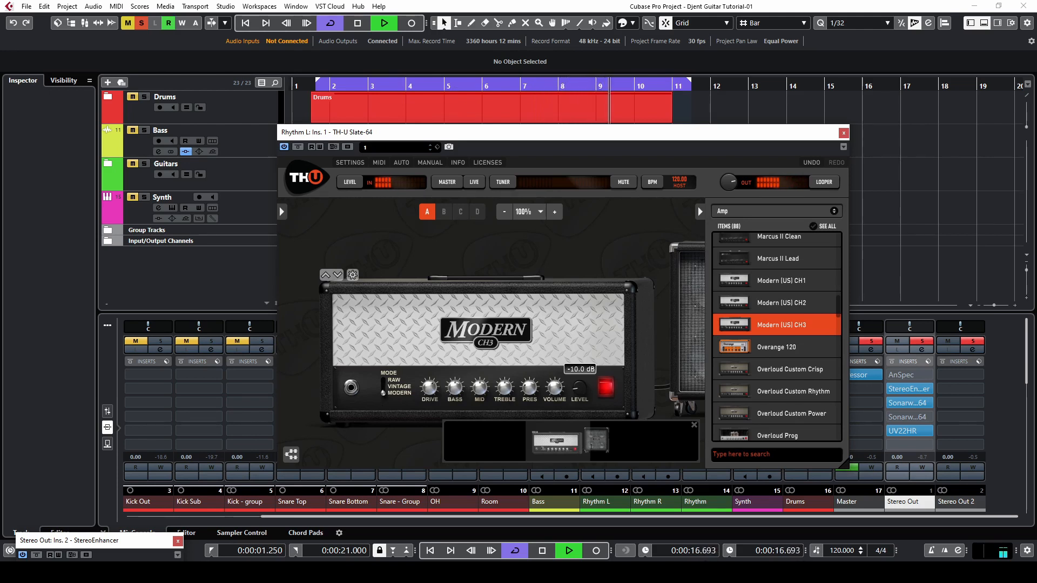
Step: Add the TUBE NINE overdrive pedal to the rig in front of the Modern CH3 amp
left_click_drag(450, 262, 541, 262)
left_click(776, 210)
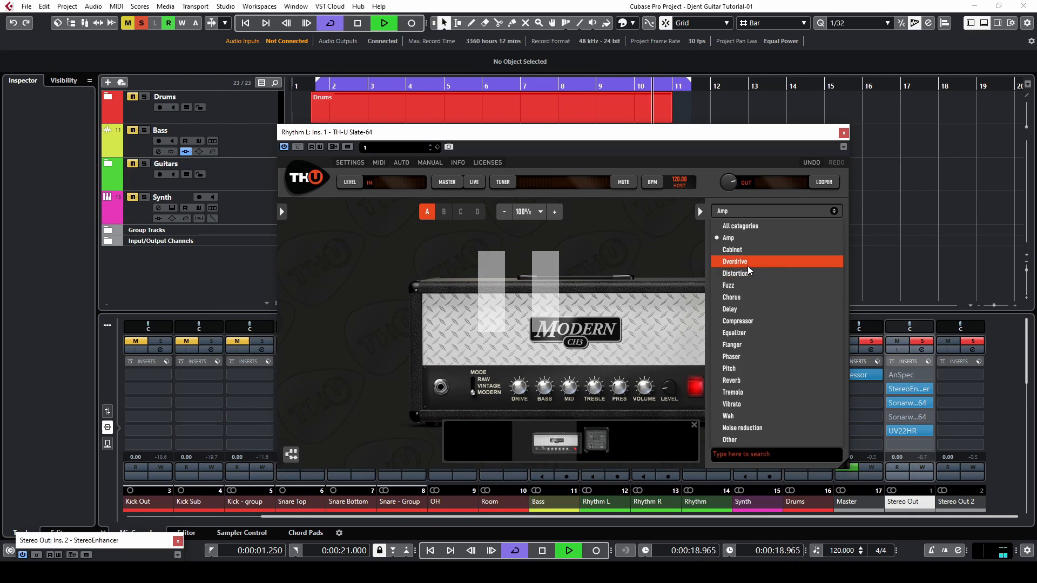
left_click(748, 267)
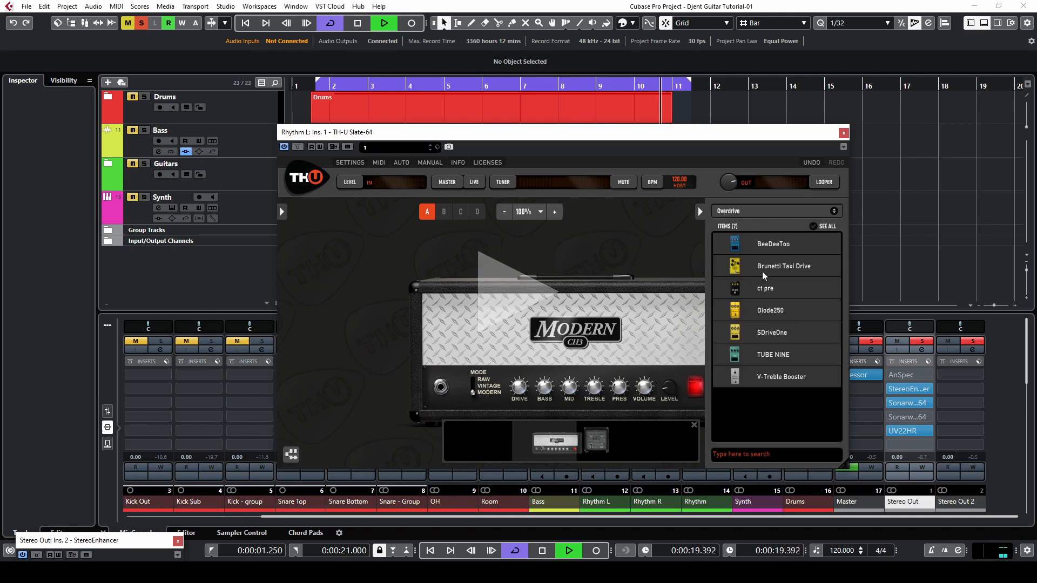
double_click(772, 355)
key("space")
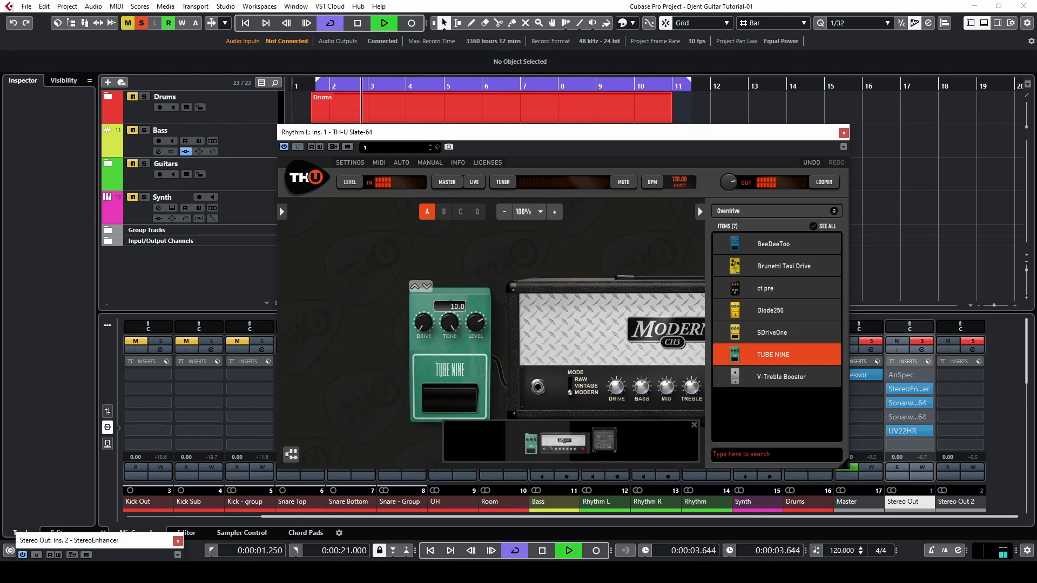
Step: Add the Gate Expander noise reduction pedal to the rig in front of the TUBE NINE pedal
left_click_drag(634, 242, 481, 243)
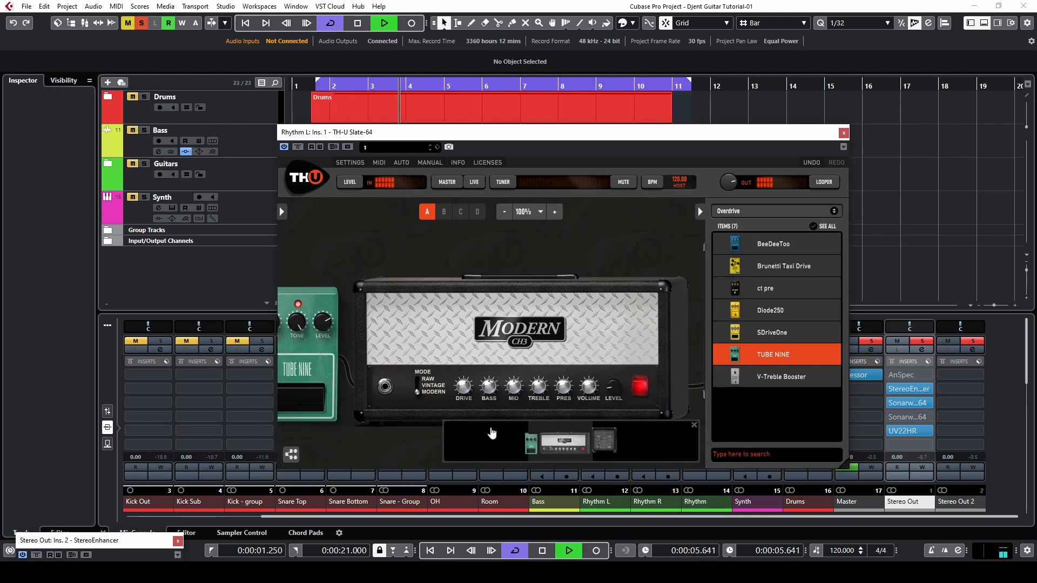
mouse_move(464, 387)
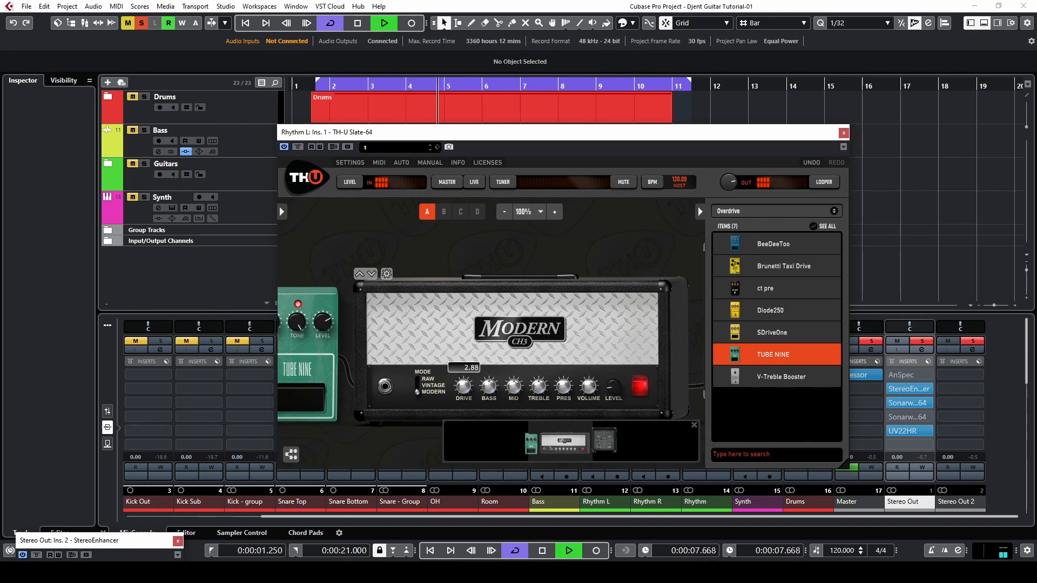
left_click_drag(395, 264, 625, 265)
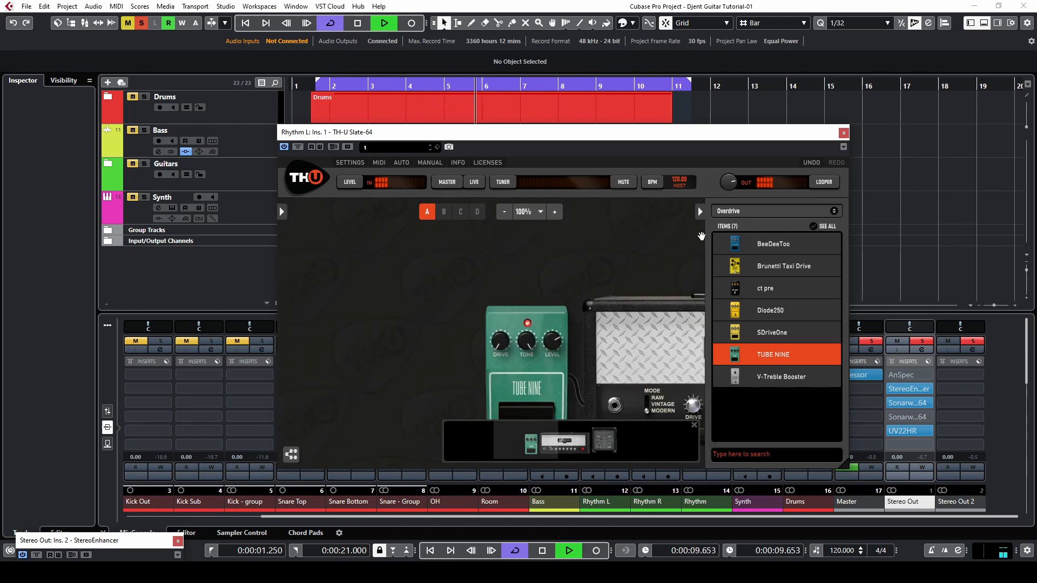
left_click(745, 212)
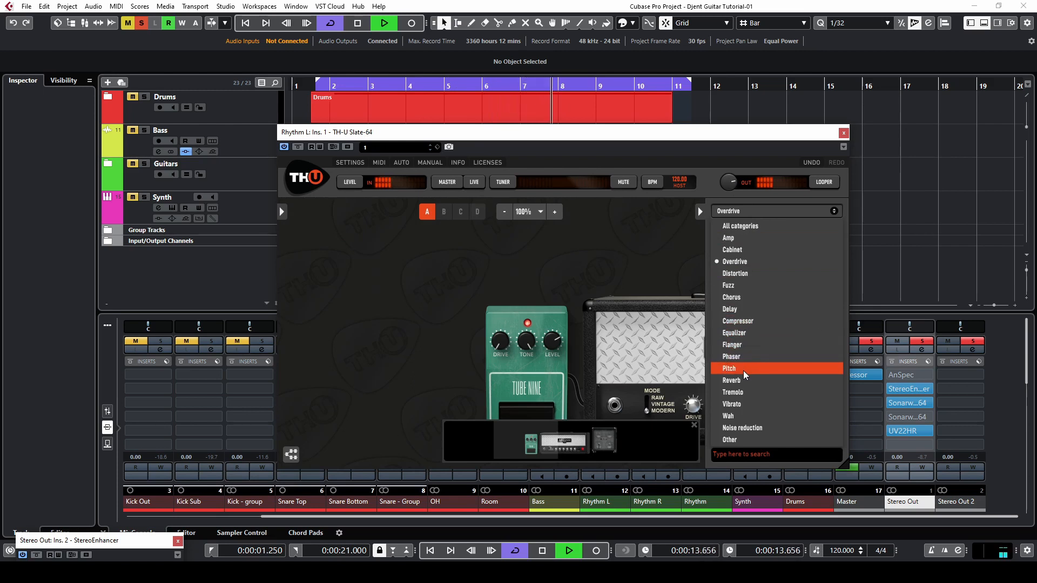
left_click(742, 428)
left_click_drag(767, 244, 408, 362)
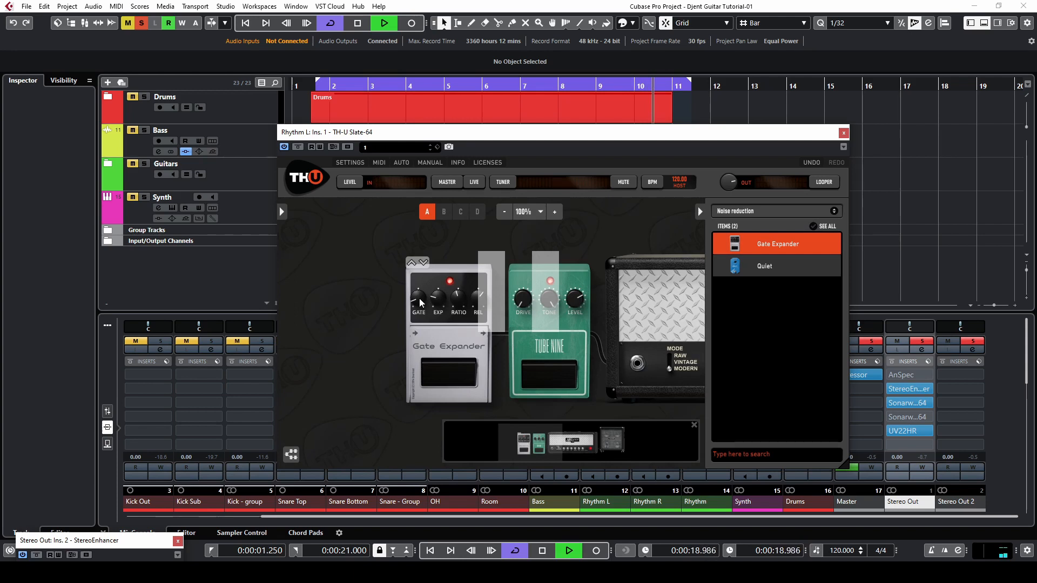
Step: Adjust the gate threshold and expander knobs on the Gate Expander pedal while the guitar plays
left_click(420, 301)
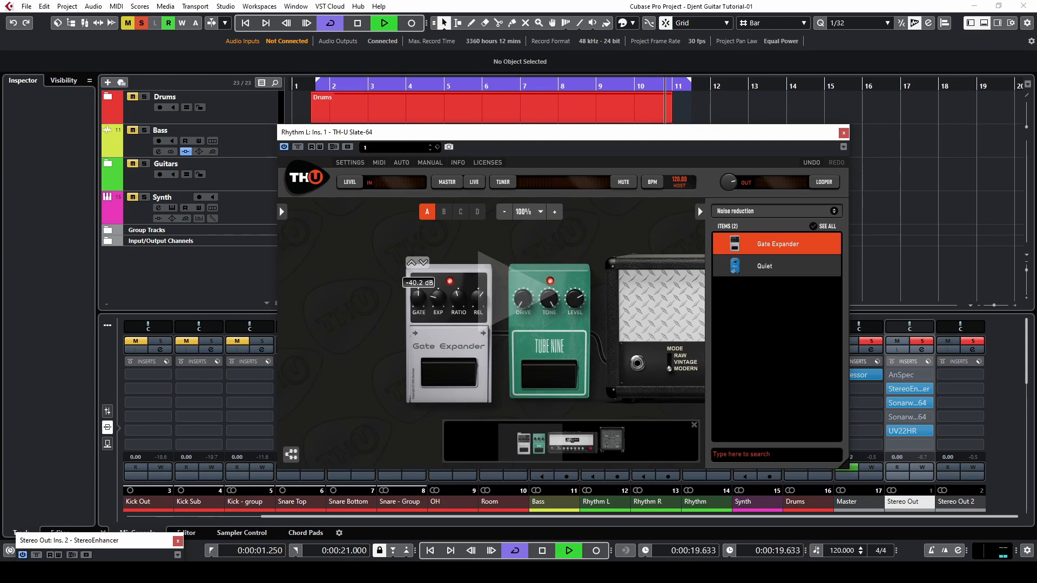
left_click(437, 300)
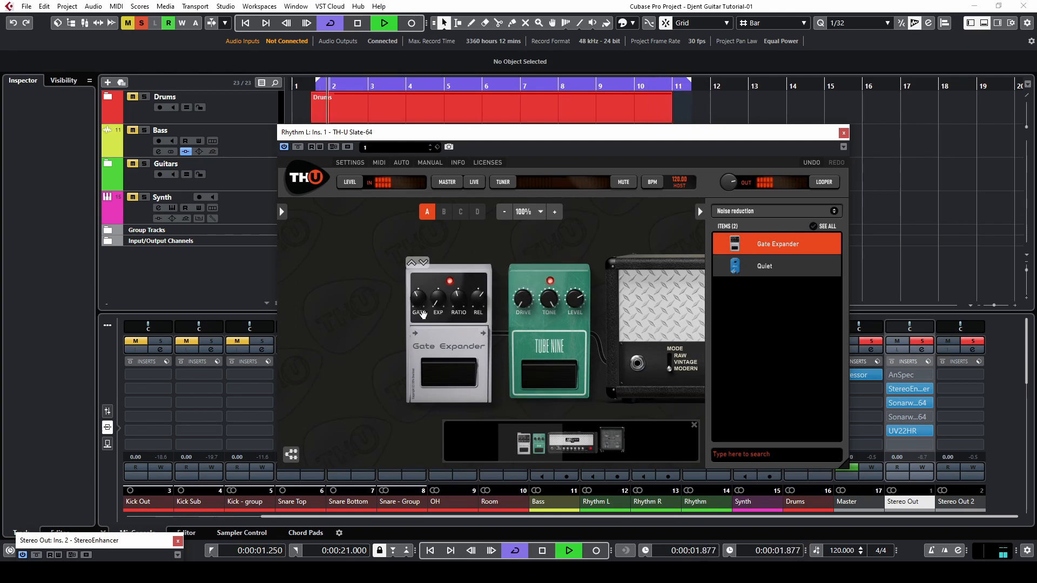
left_click_drag(437, 300, 436, 264)
mouse_move(419, 298)
left_mouse_down()
mouse_move(419, 324)
mouse_move(419, 308)
left_mouse_up()
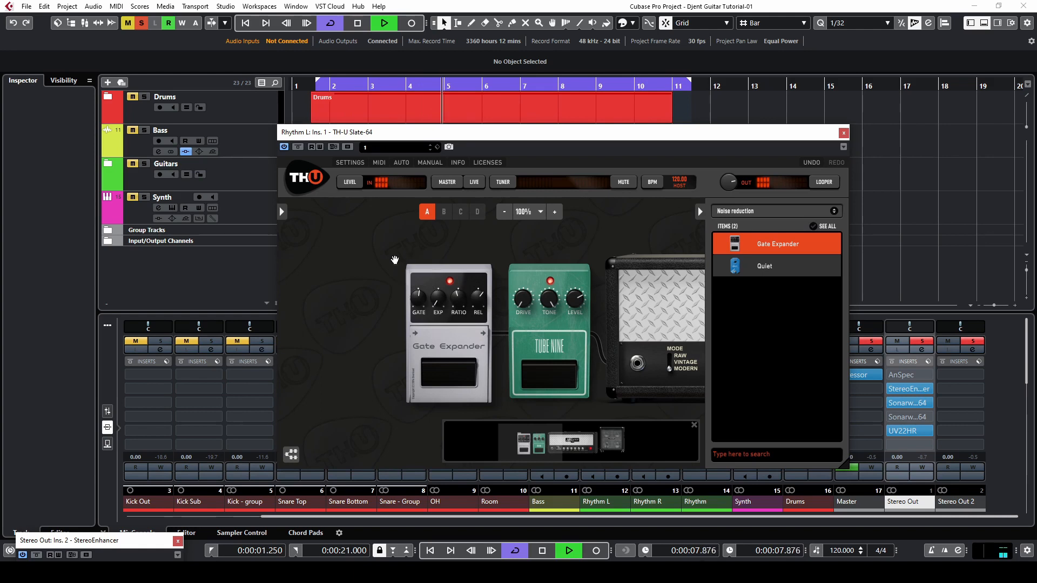
left_click_drag(419, 299, 419, 304)
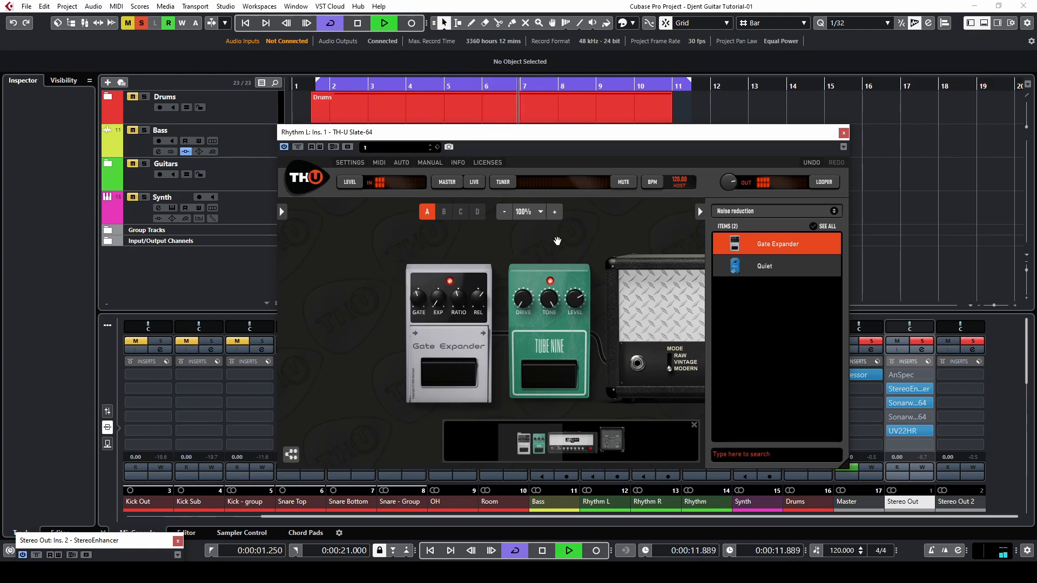
Step: Move microphone A on the Modern cabinet outward, towards the outer edge of the lower speaker
left_click_drag(586, 241, 464, 243)
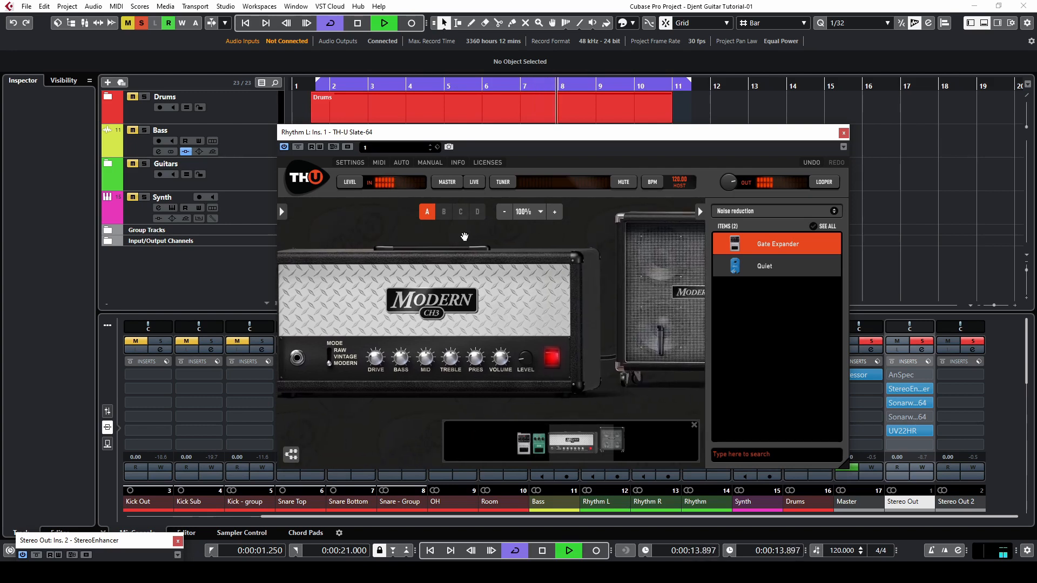
left_click_drag(473, 401, 409, 401)
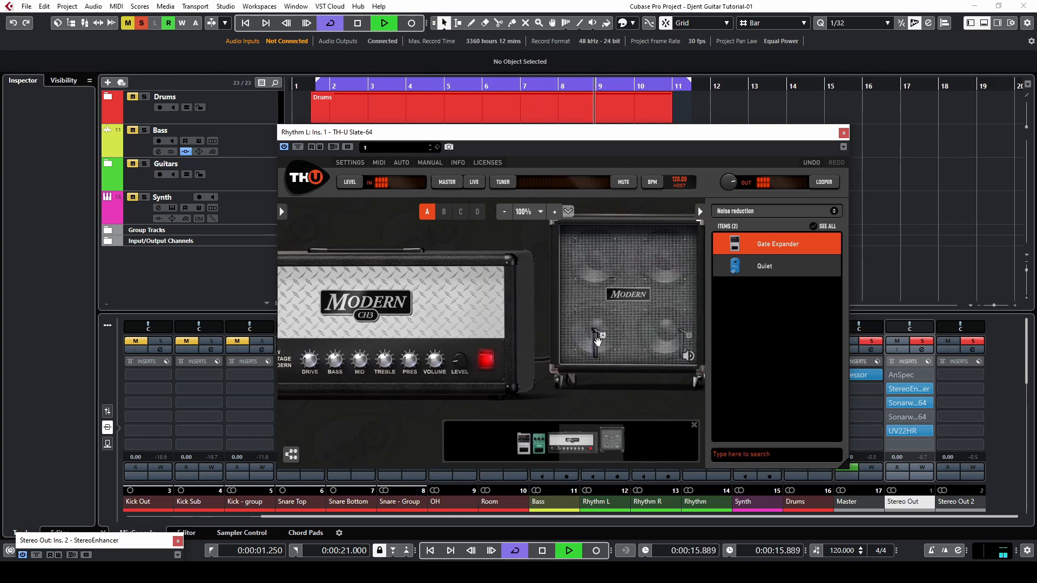
mouse_move(590, 339)
left_click_drag(589, 398, 533, 339)
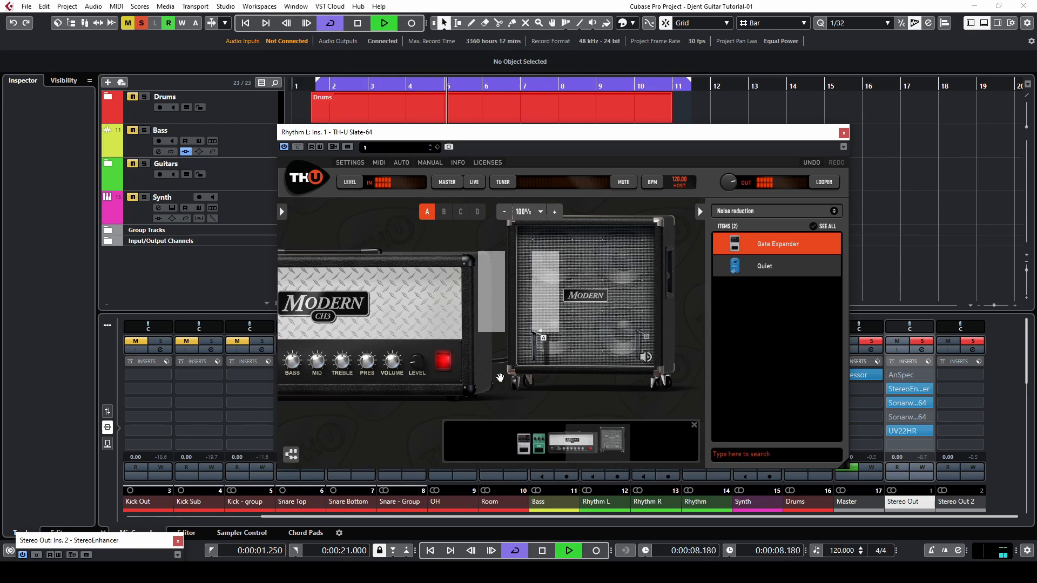
Step: Sweep the Modern CH3 amp's presence down to 0.0 and raise it again to compare the tone
left_click(500, 377)
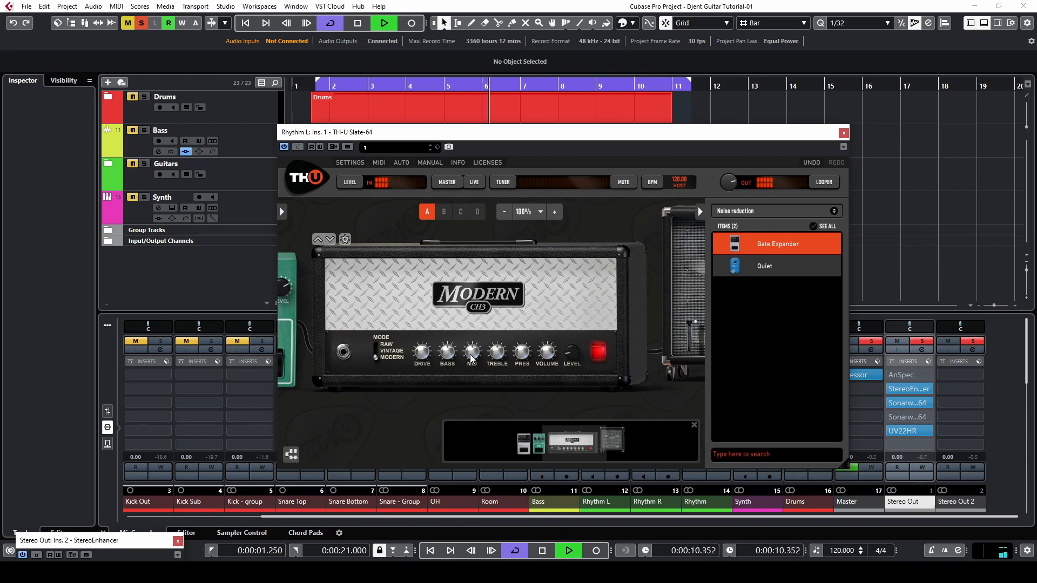
mouse_move(472, 352)
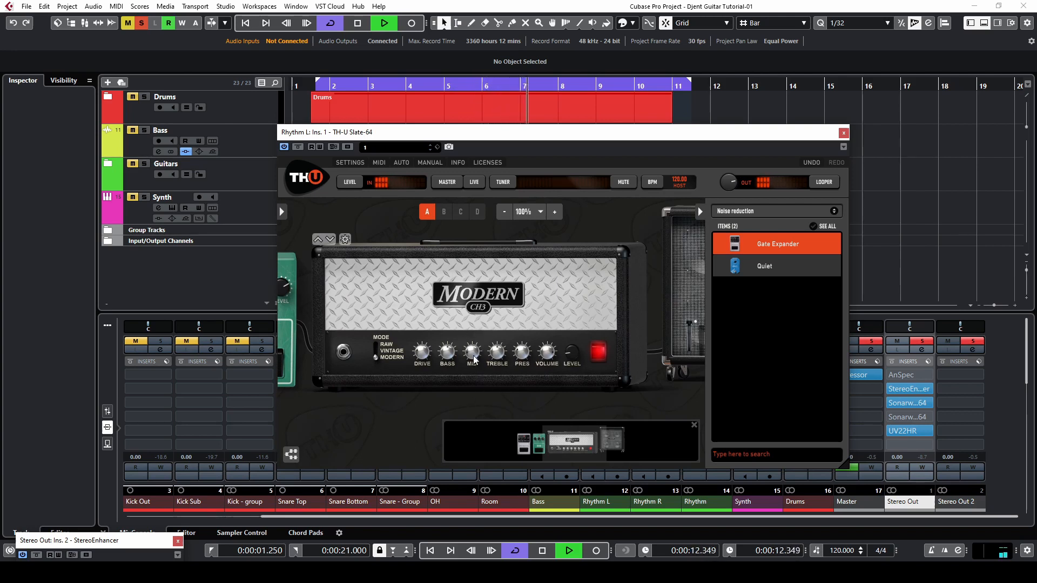
mouse_move(521, 352)
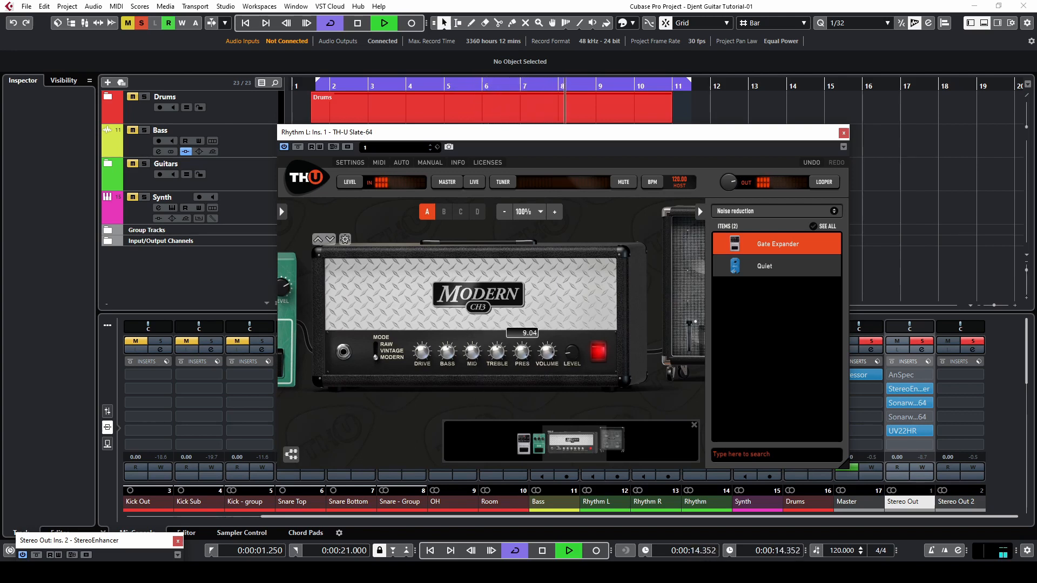
scroll(497, 352, "down", 4)
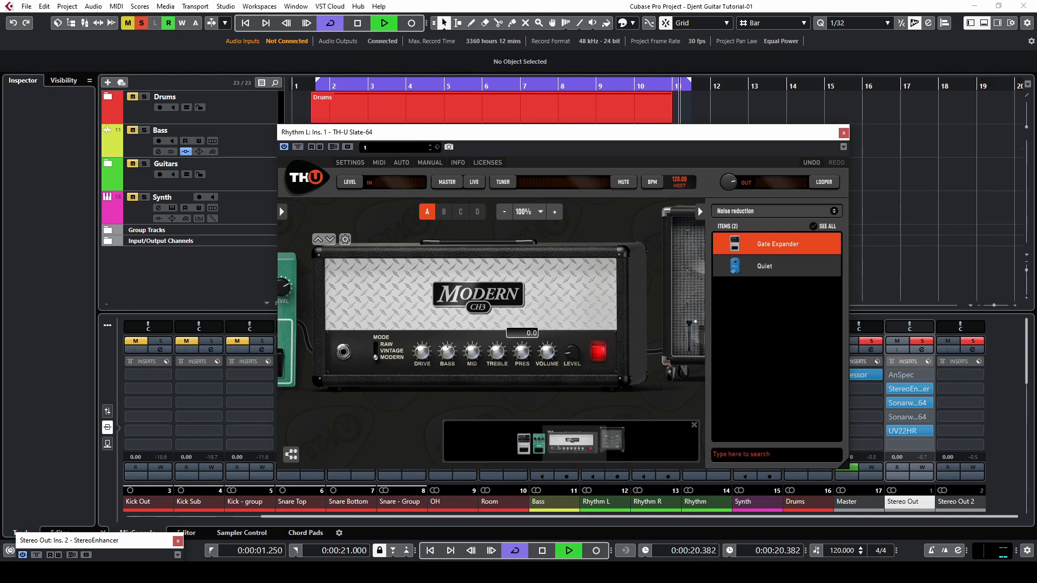
scroll(521, 352, "up", 10)
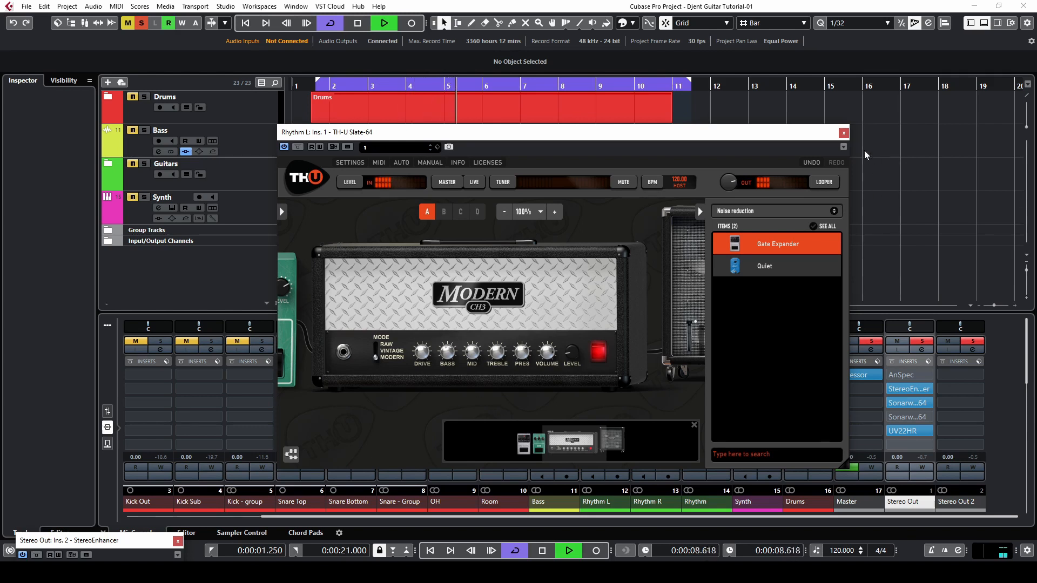
Step: Close the TH-U editor and copy the Rhythm L amp insert to the Rhythm R channel
left_click(843, 133)
left_click_drag(646, 364, 654, 375)
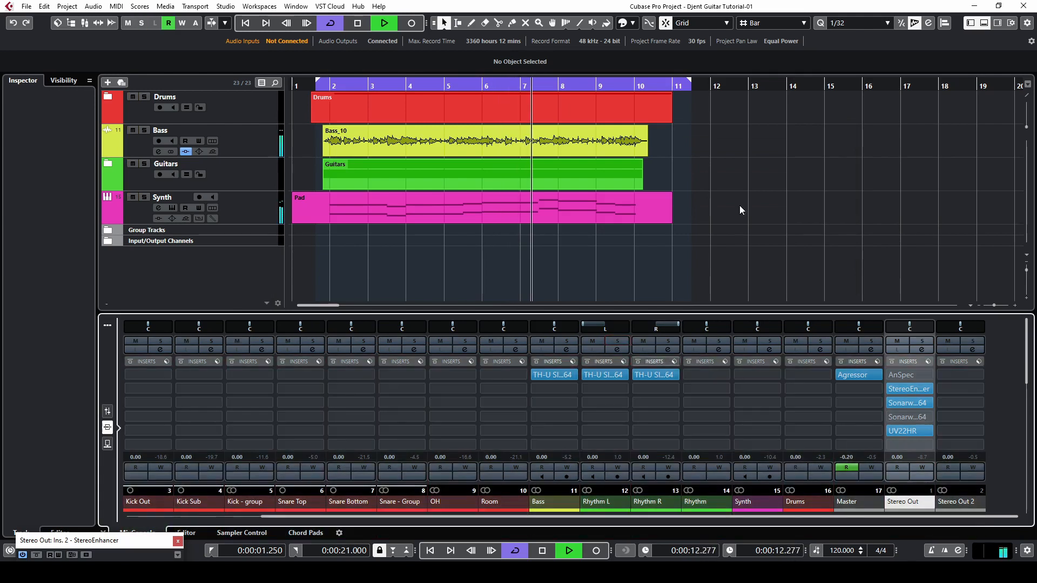
Step: Bypass the StereoEnhancer insert on the Stereo Out channel and mute the Synth channel
left_click(36, 554)
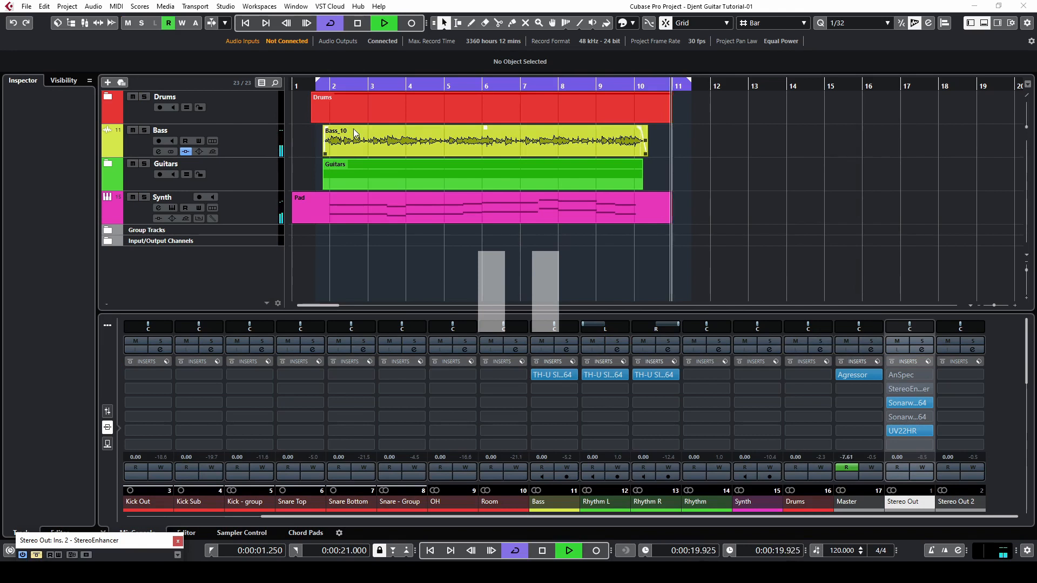
left_click(744, 341)
Step: Toggle solo on the Rhythm group channel on and off to compare the guitars alone with the mix
left_click(719, 341)
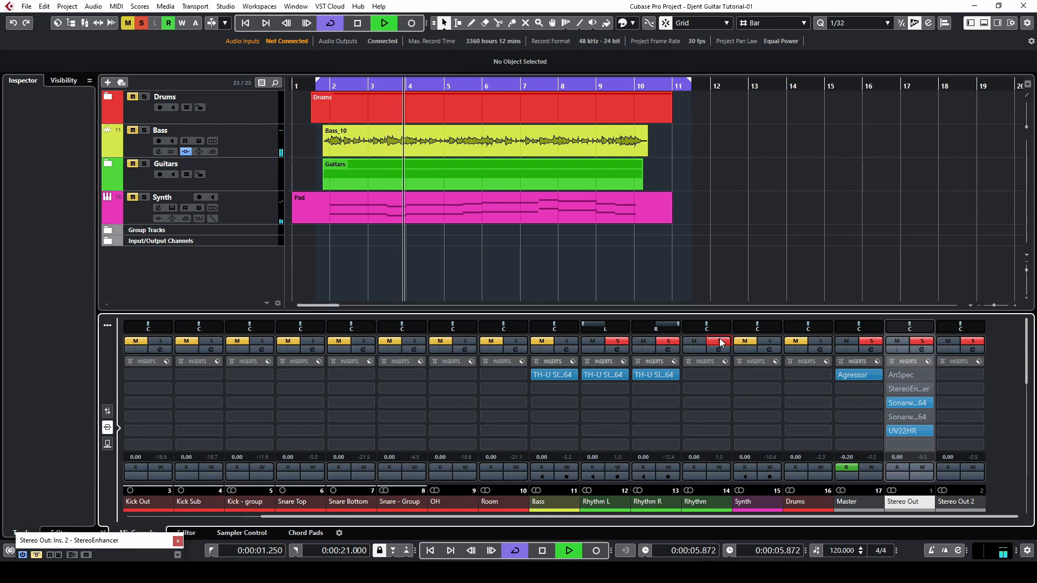
left_click(721, 341)
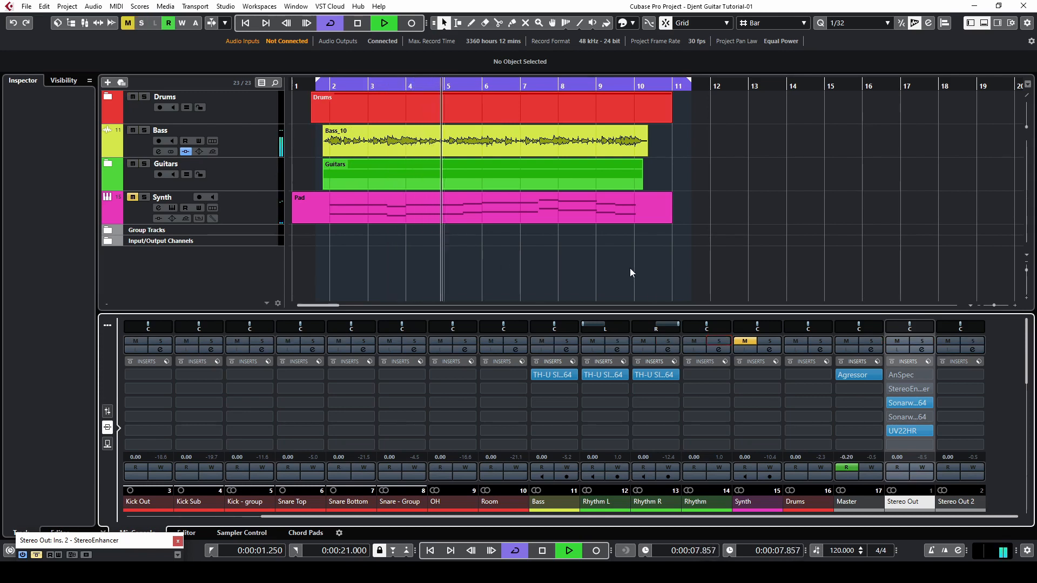
left_click(718, 341)
left_click(717, 342)
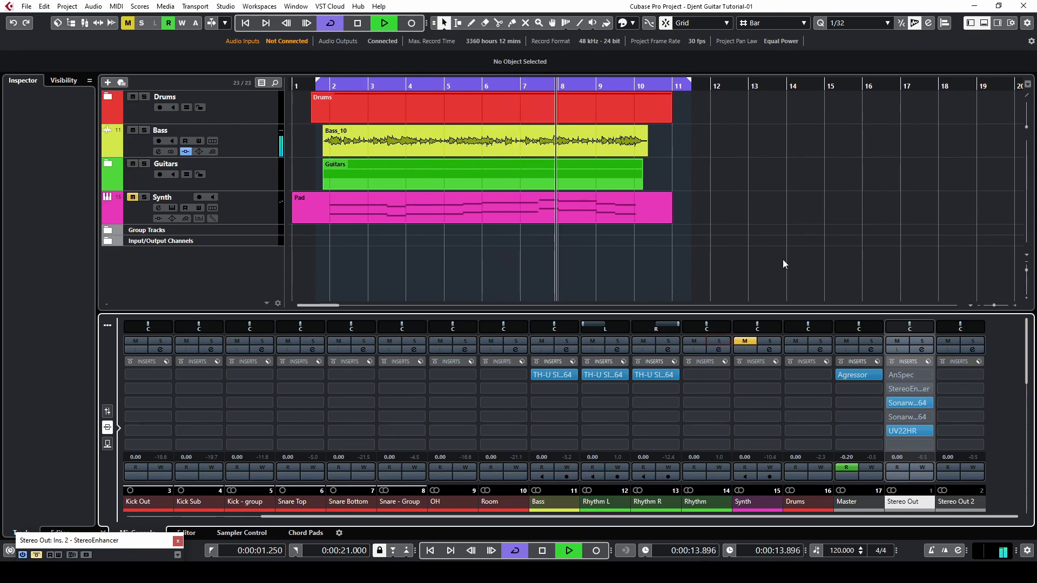
Step: Compare the mix with the Sonarworks Reference 4 calibration on Stereo Out bypassed and enabled, then close the plug-in
left_click(901, 403)
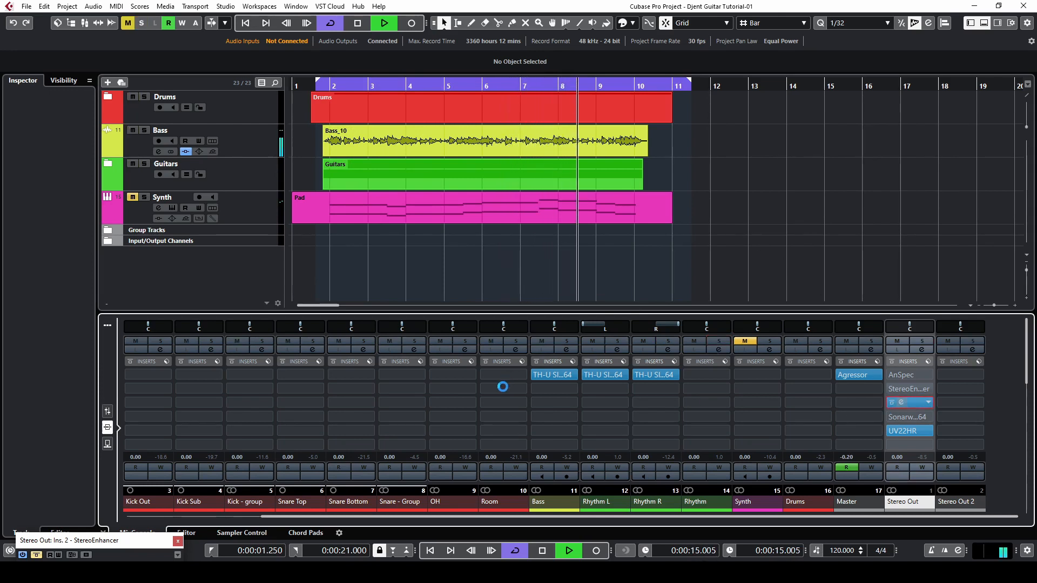
left_click(416, 414)
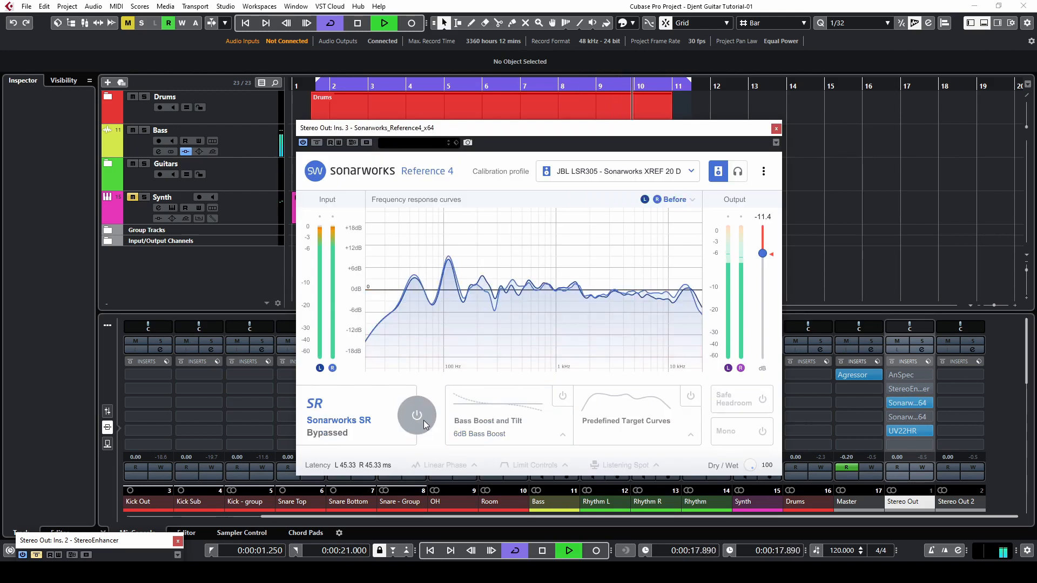
left_click(351, 87)
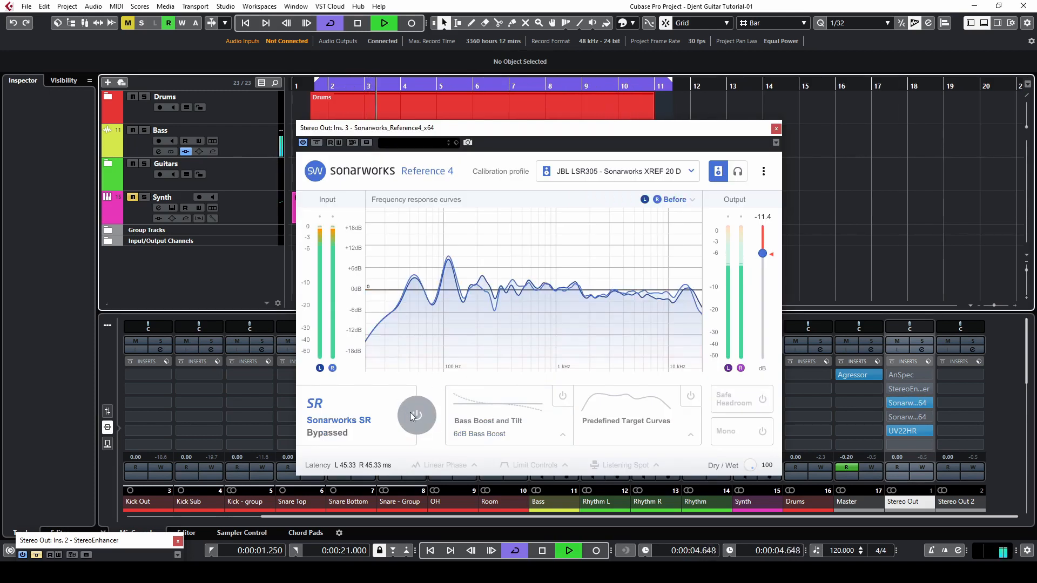
left_click(417, 414)
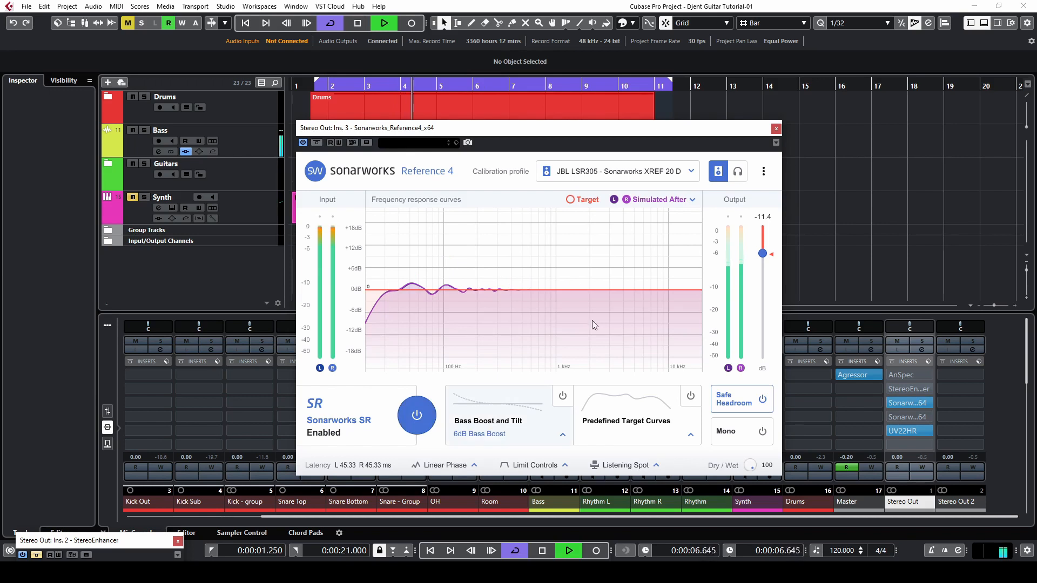
left_click(776, 128)
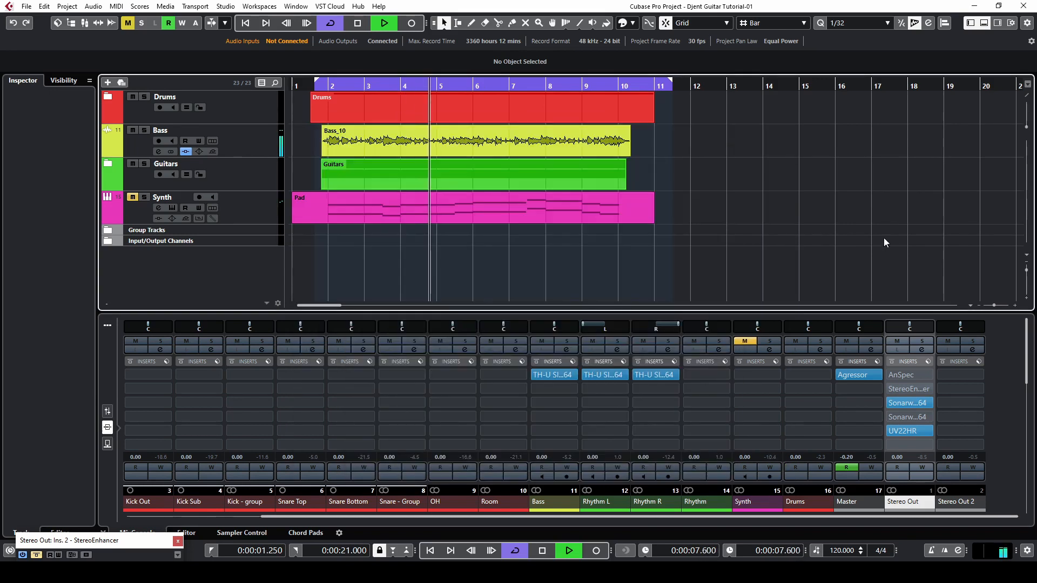
Step: Stop playback, return the cursor to bar 2 and briefly replay the mix
key("space")
left_click(329, 86)
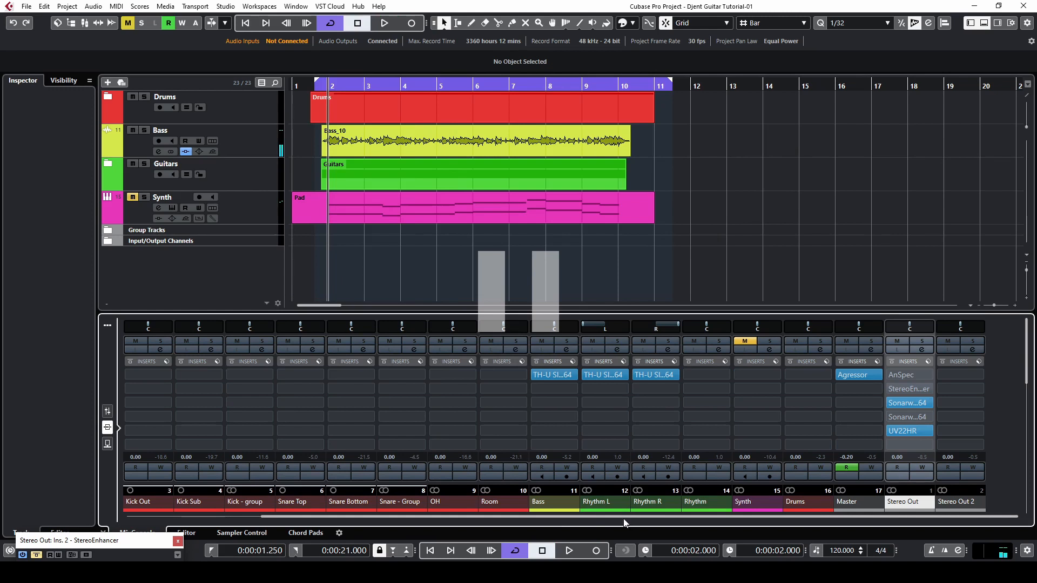
left_click_drag(623, 518, 575, 517)
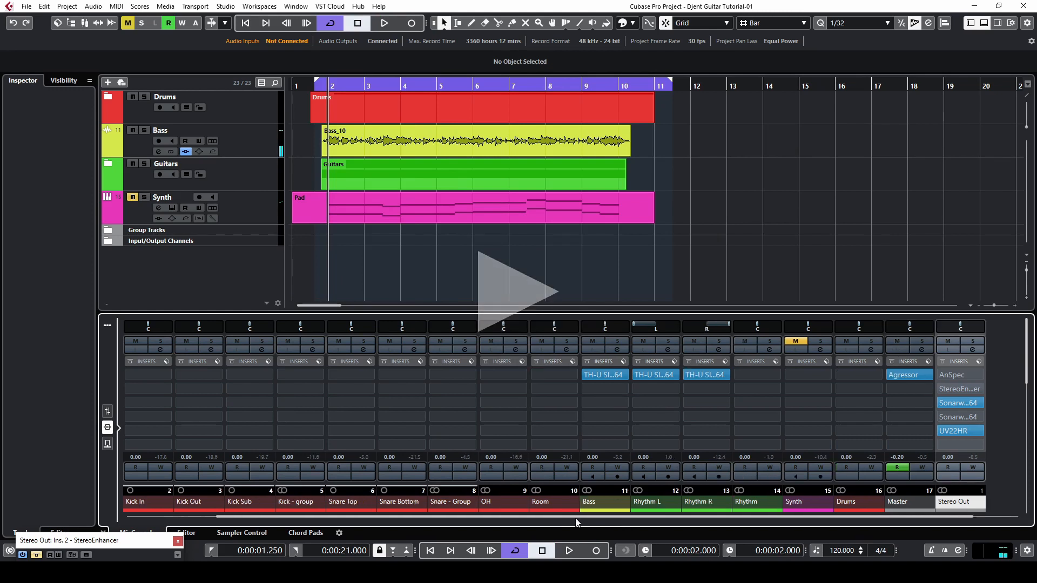
left_click(531, 278)
key("space")
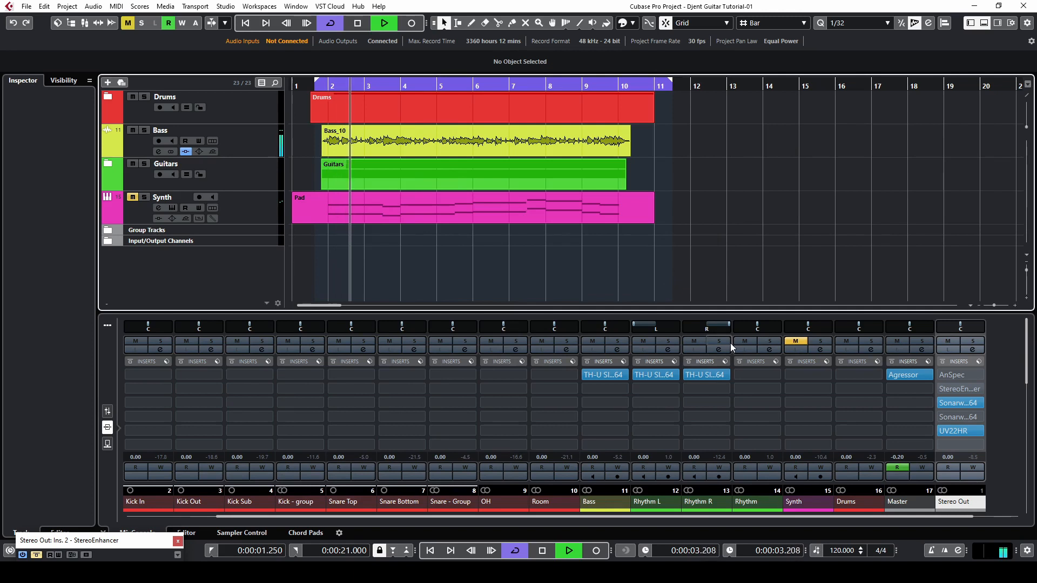
key("space")
Step: Re-enable the StereoEnhancer insert, mute the bass, rhythm guitar and individual drum channels except OH, and start playback
left_click(36, 555)
left_click_drag(745, 341, 592, 342)
left_click_drag(567, 520, 476, 518)
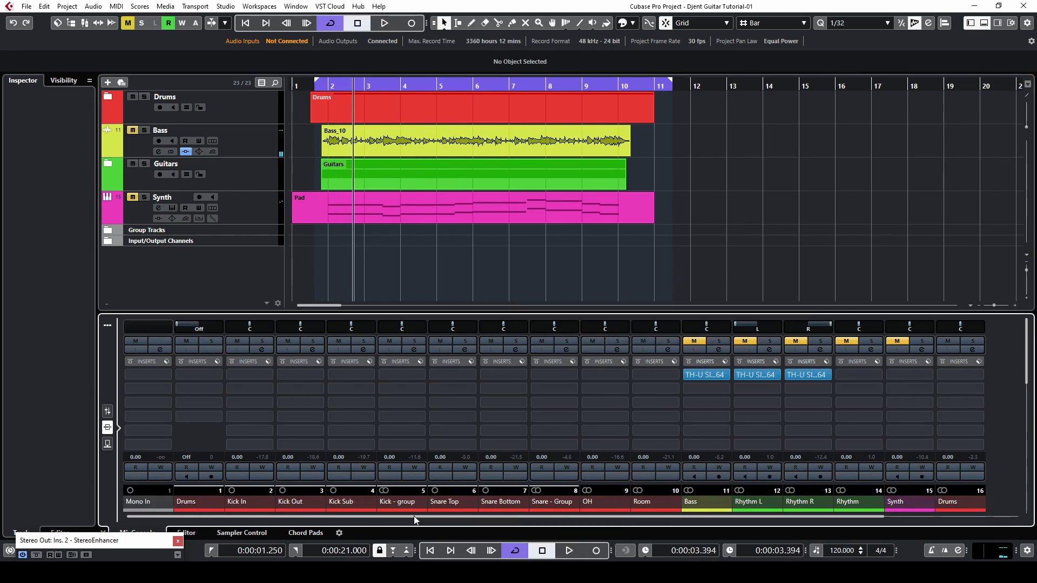
left_click_drag(542, 341, 238, 342)
key("space")
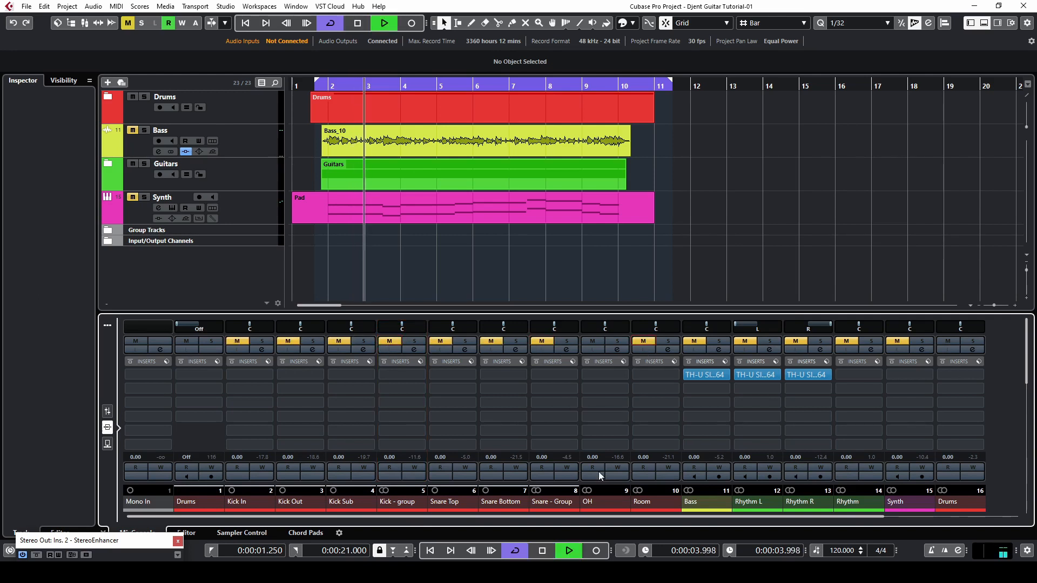
Step: Set the OH channel volume to 0.40 dB and the Drums group channel volume to -0.20 dB
scroll(601, 456, "up", 4)
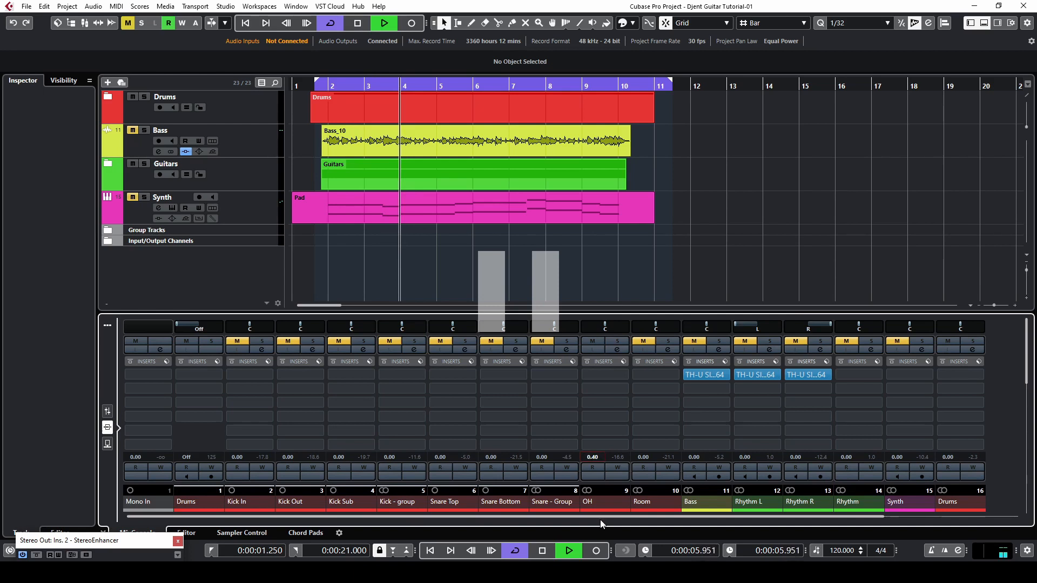
left_click_drag(600, 520, 831, 516)
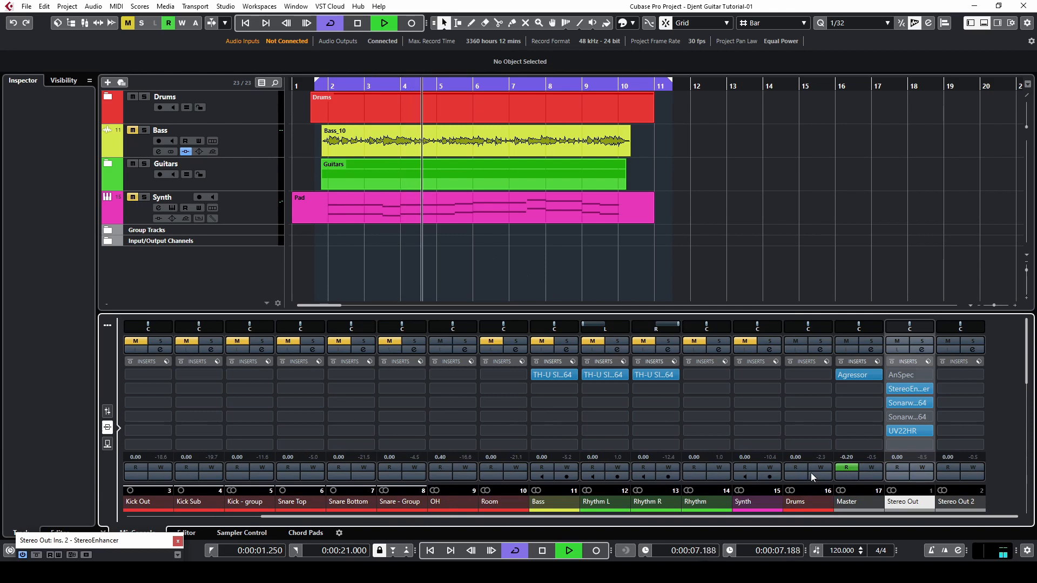
scroll(802, 457, "down", 3)
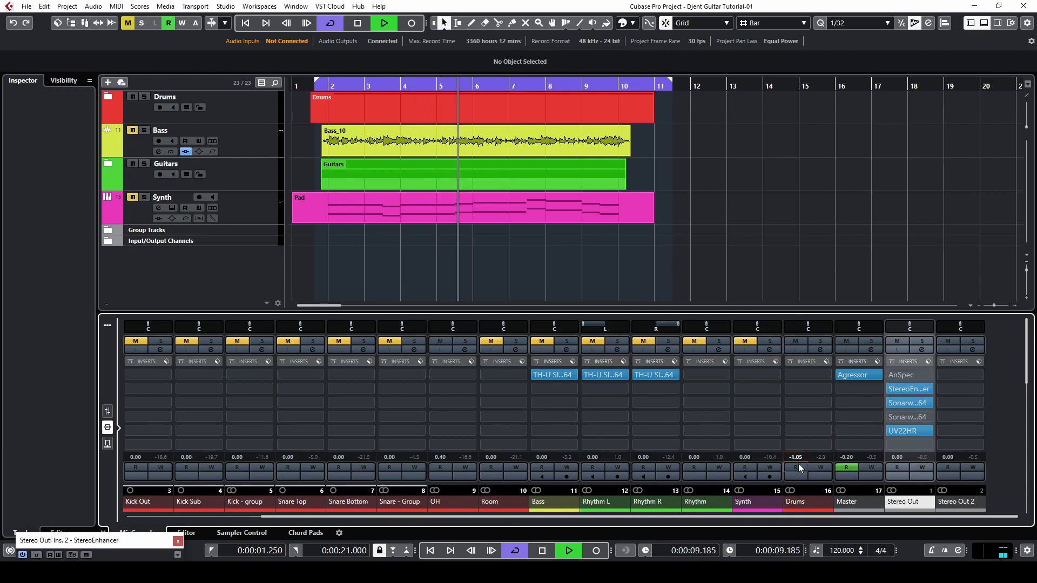
scroll(795, 458, "up", 4)
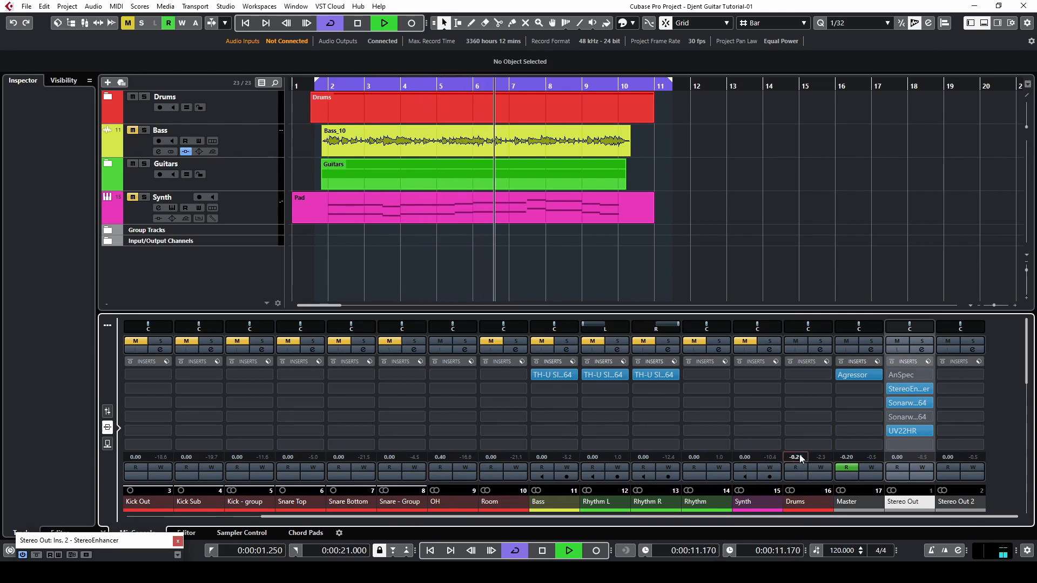
Step: Unmute and solo the kick channels, setting Kick Out's volume to 1.85 dB and Kick In's to -1.05 dB
left_click_drag(779, 517, 637, 517)
left_click(288, 340)
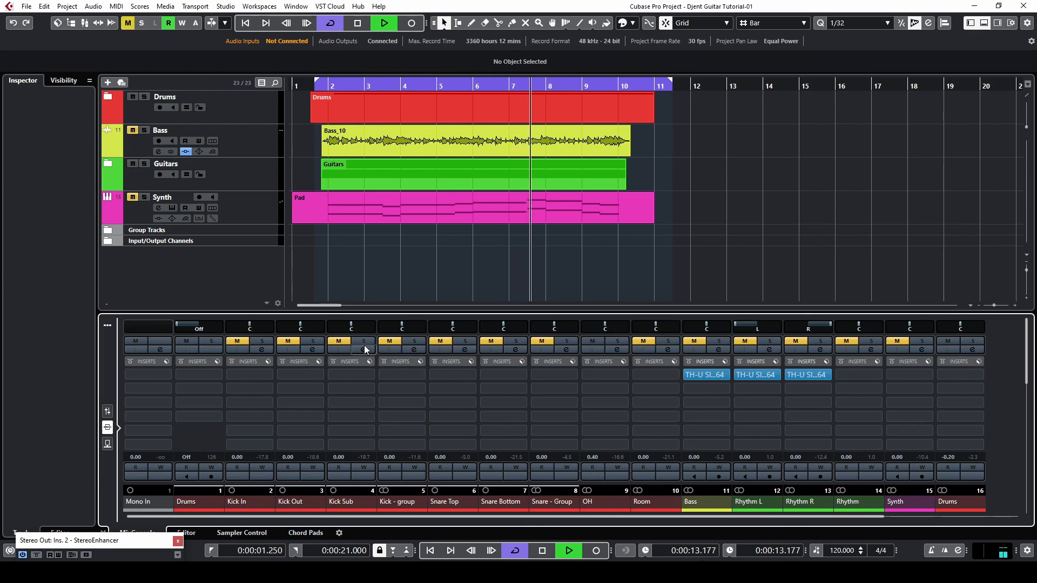
left_click(339, 341)
left_click(388, 341)
left_click(414, 341)
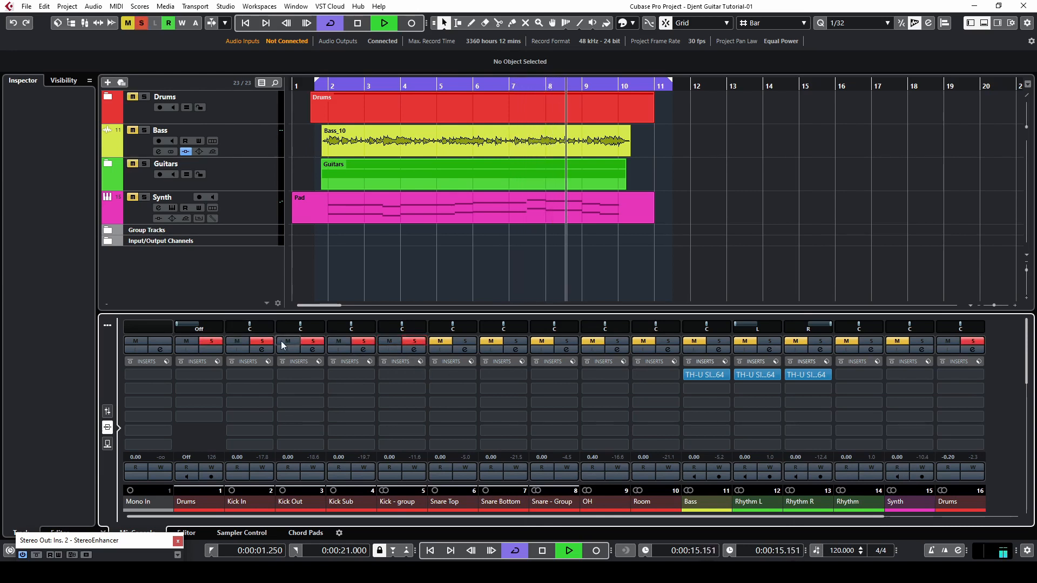
left_click(251, 341)
left_click(363, 341)
scroll(293, 458, "up", 5)
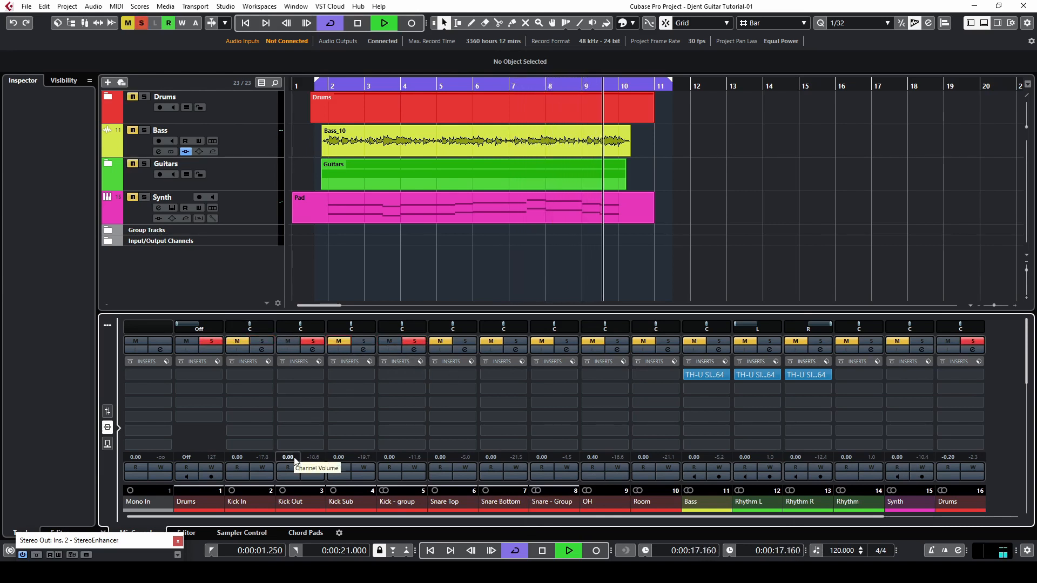
left_click(237, 341)
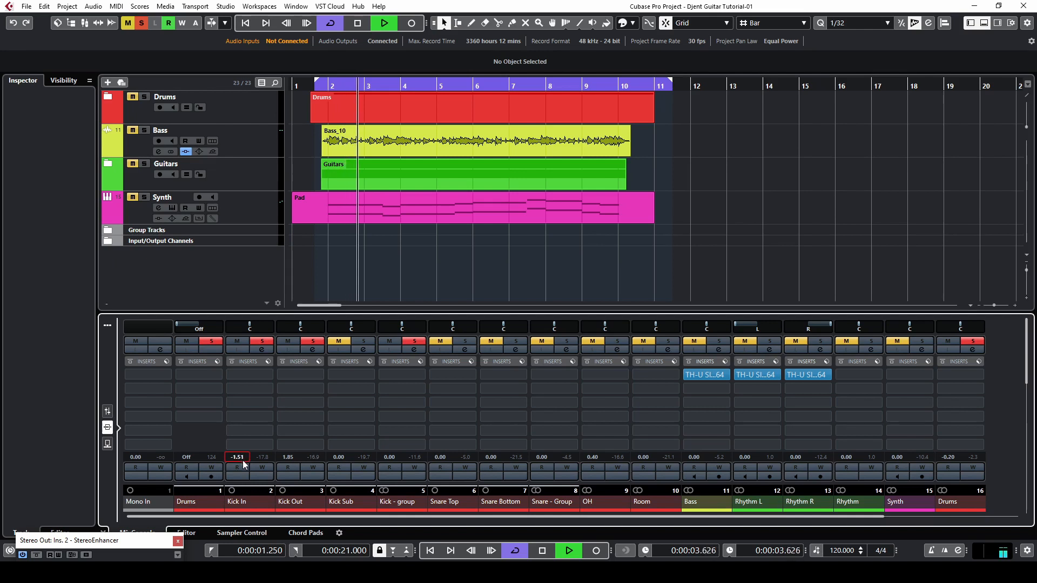
Step: Bring in Kick Sub at 3.65 dB, then clear the kick solos and set the Kick group volume to -2.25 dB
left_click(339, 341)
left_click(363, 341)
scroll(341, 457, "up", 5)
scroll(342, 457, "up", 1)
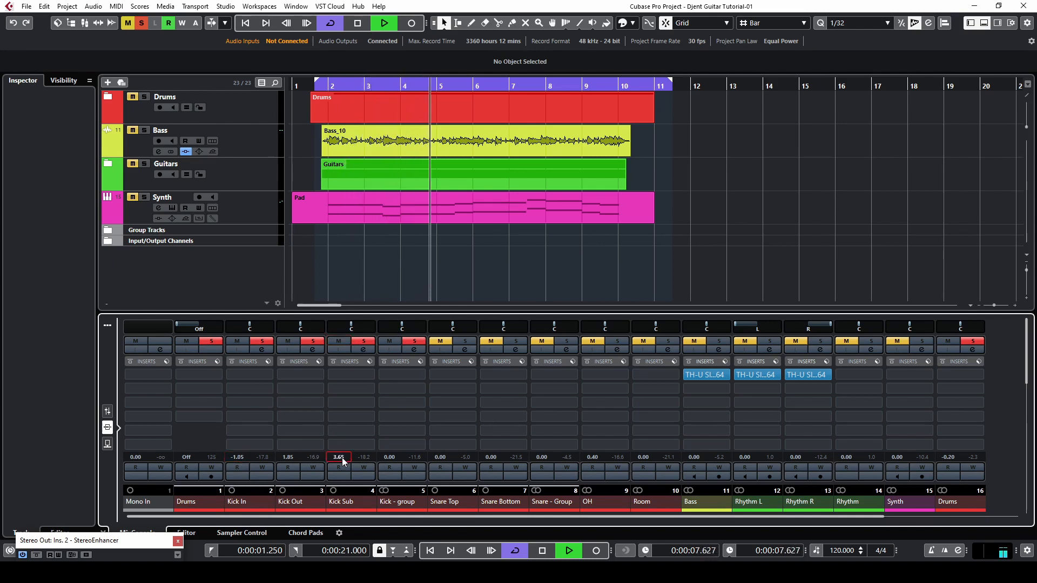
left_click(411, 340)
scroll(390, 457, "down", 4)
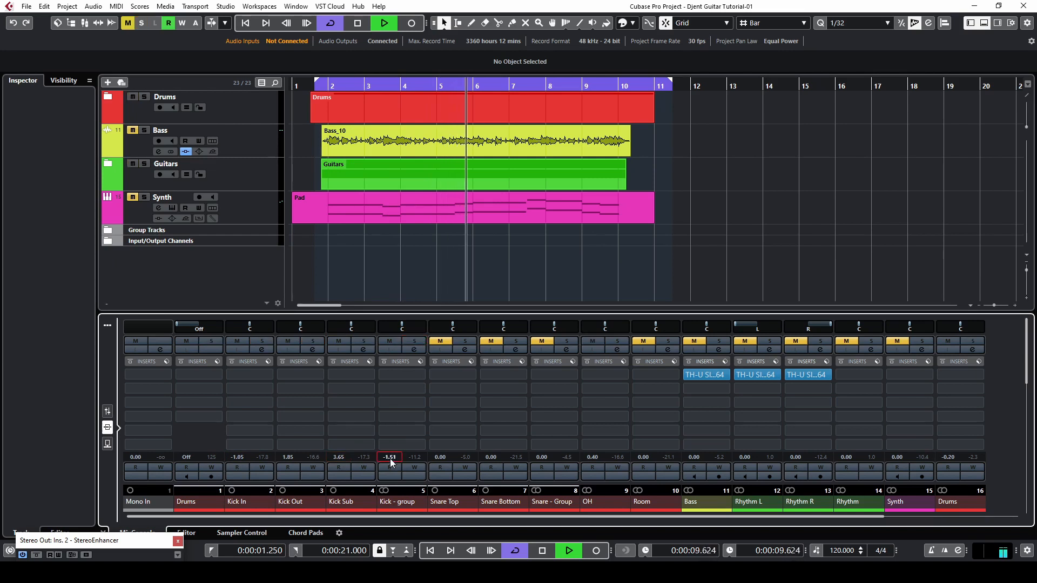
Step: Unmute and solo the snare channels, setting Snare Top's volume to -1.05 dB and Snare Bottom's to 0.40 dB
left_click_drag(440, 340, 541, 340)
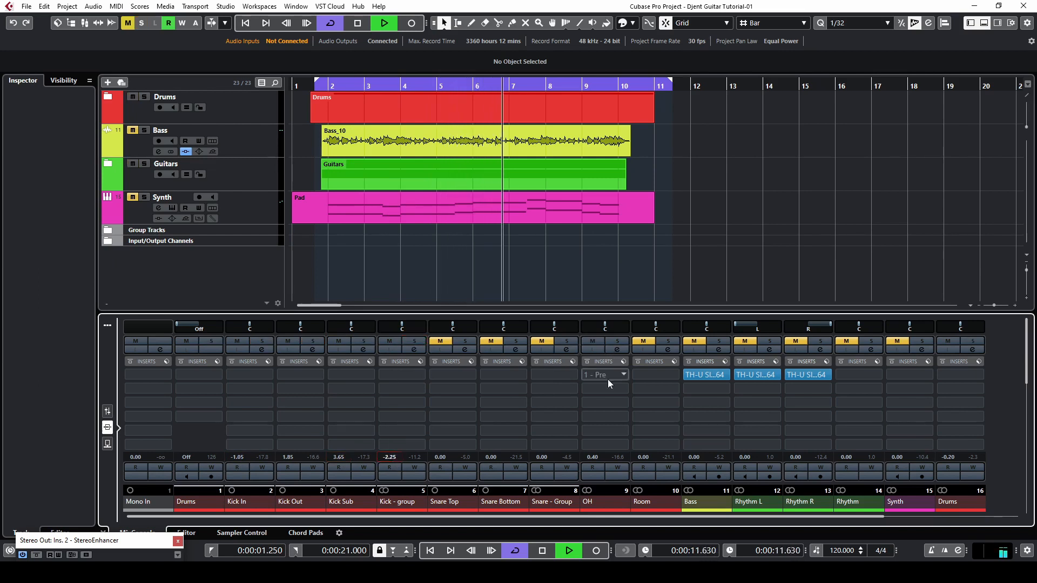
left_click(565, 341)
left_click(498, 342)
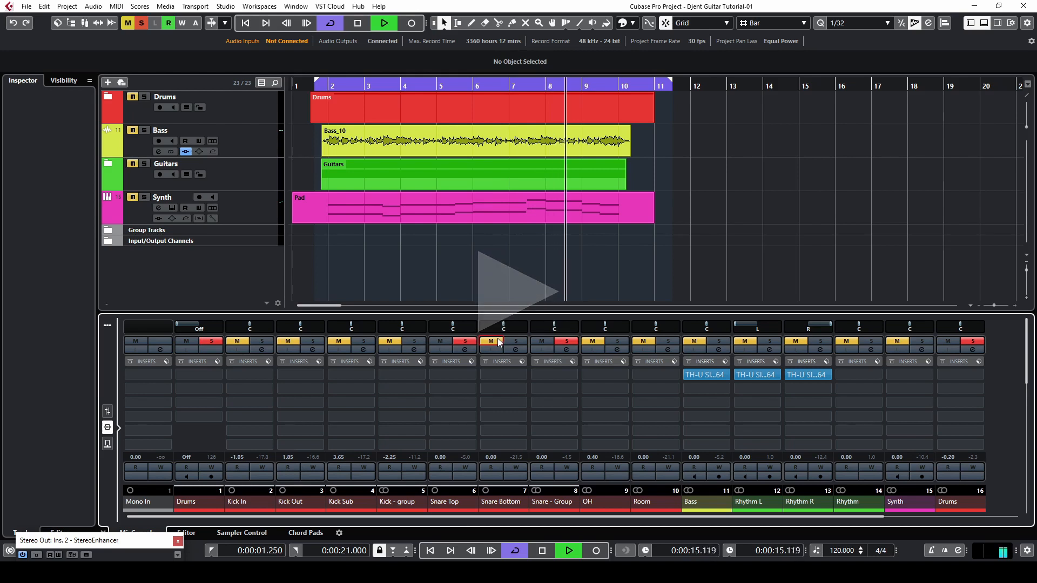
left_click(440, 341)
left_click(449, 341)
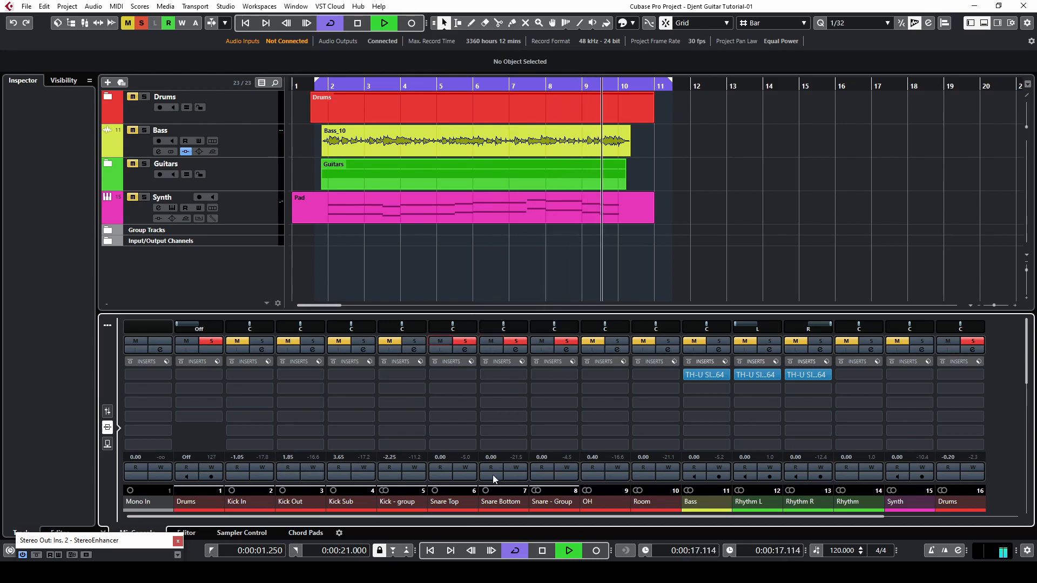
scroll(442, 456, "down", 3)
scroll(491, 458, "up", 5)
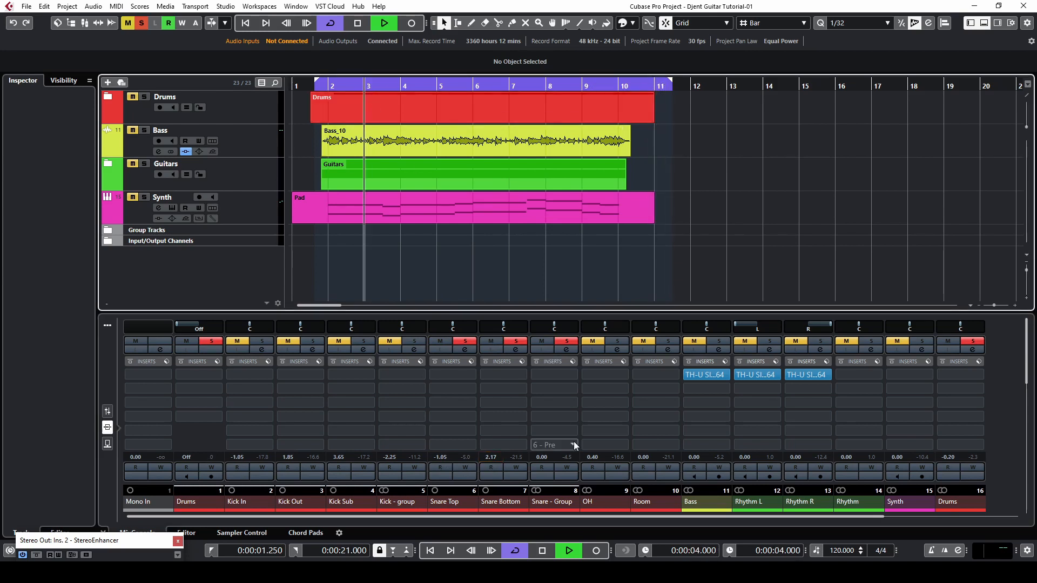
scroll(494, 458, "down", 5)
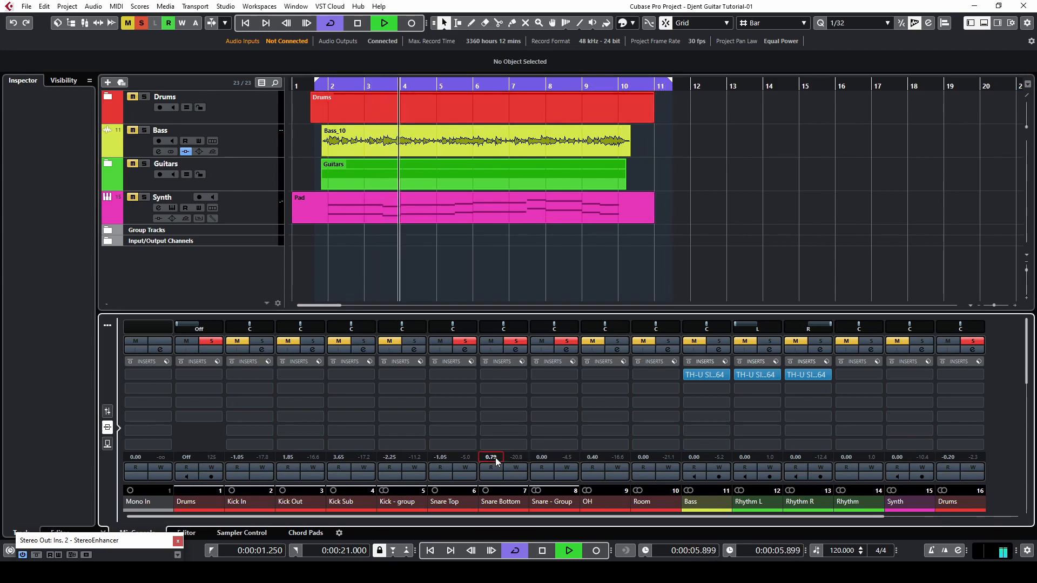
Step: Clear the snare solos and set the Snare Group channel volume to -1.05 dB
left_click(565, 341)
scroll(542, 457, "down", 5)
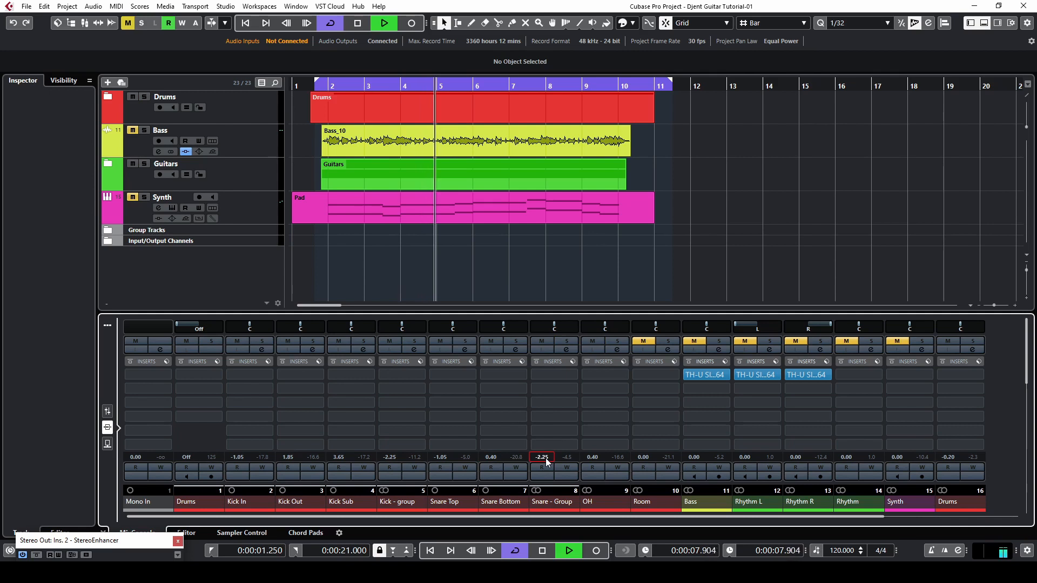
scroll(545, 458, "up", 2)
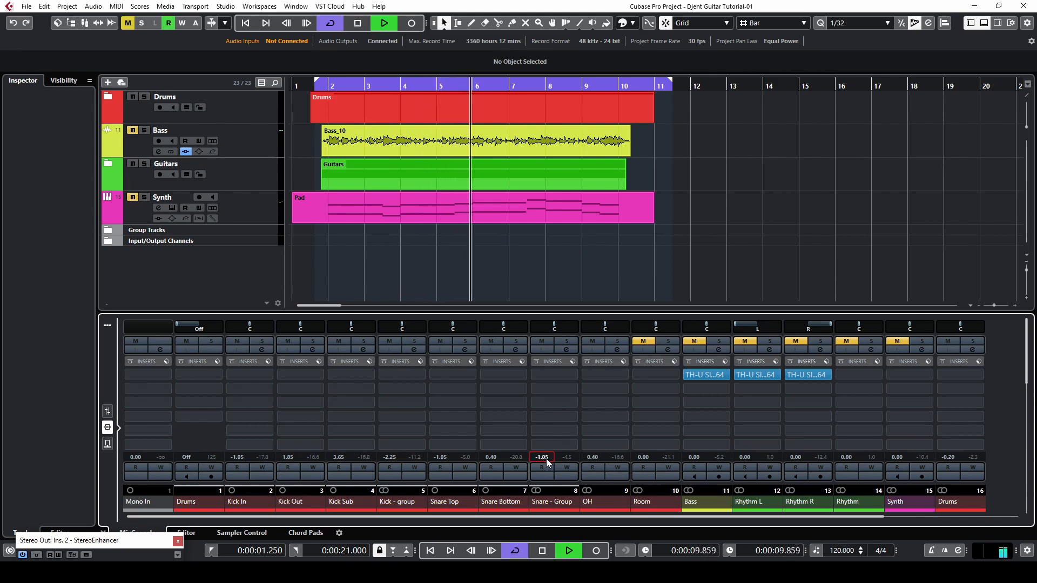
Step: Unmute the Room channel and set its volume to -0.20 dB
left_click(642, 341)
left_click_drag(542, 517, 594, 507)
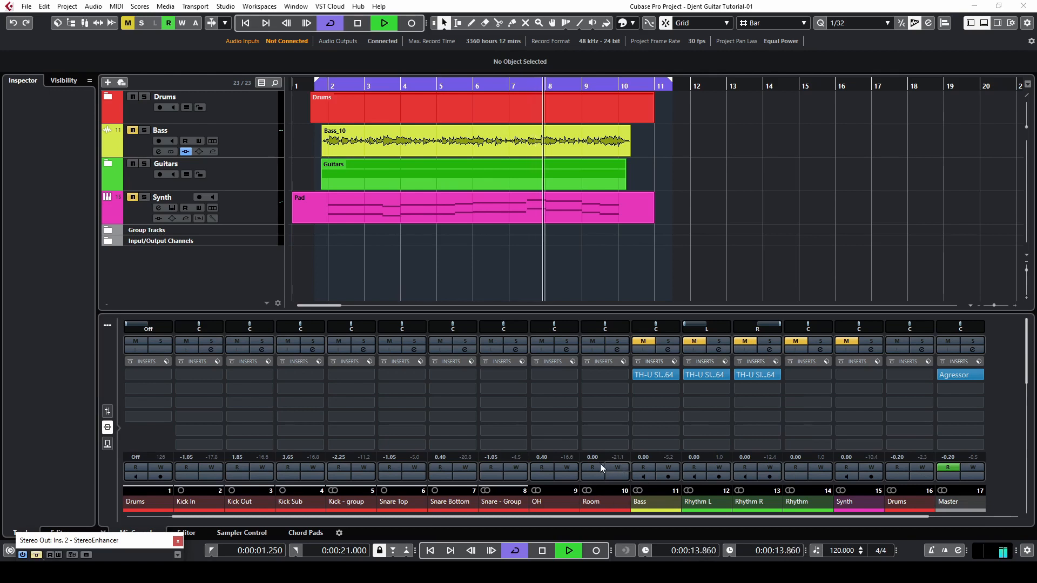
scroll(594, 459, "down", 3)
scroll(595, 458, "up", 10)
scroll(597, 459, "down", 8)
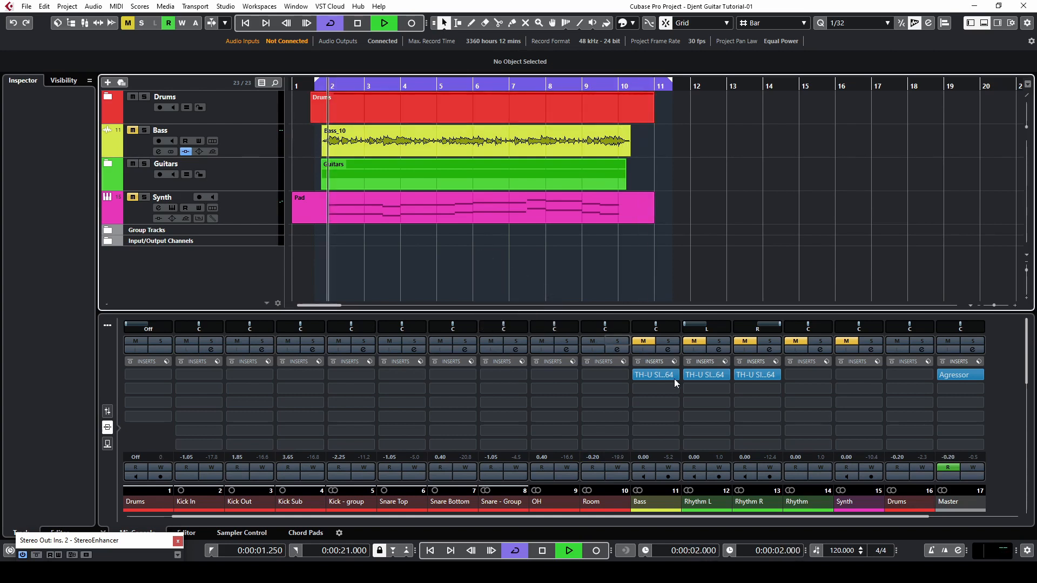
Step: Unmute the Bass channel and lower its volume to -4.95 dB
left_click(649, 345)
left_click(648, 343)
left_click_drag(642, 456, 646, 457)
Step: Solo the Bass channel and open its TH-U Slate insert at the splitter module
left_click_drag(491, 515, 594, 514)
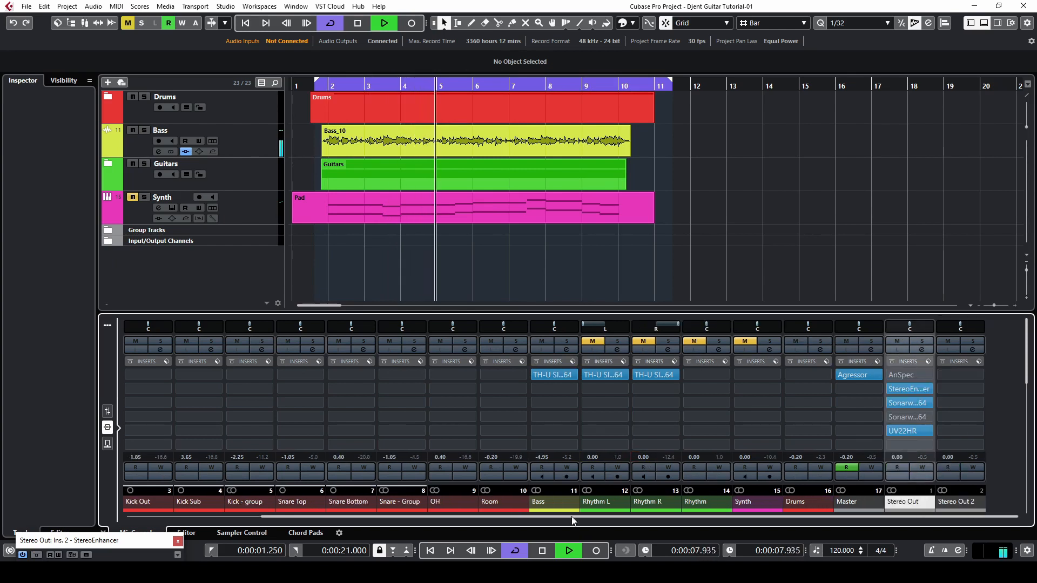
left_click(566, 341)
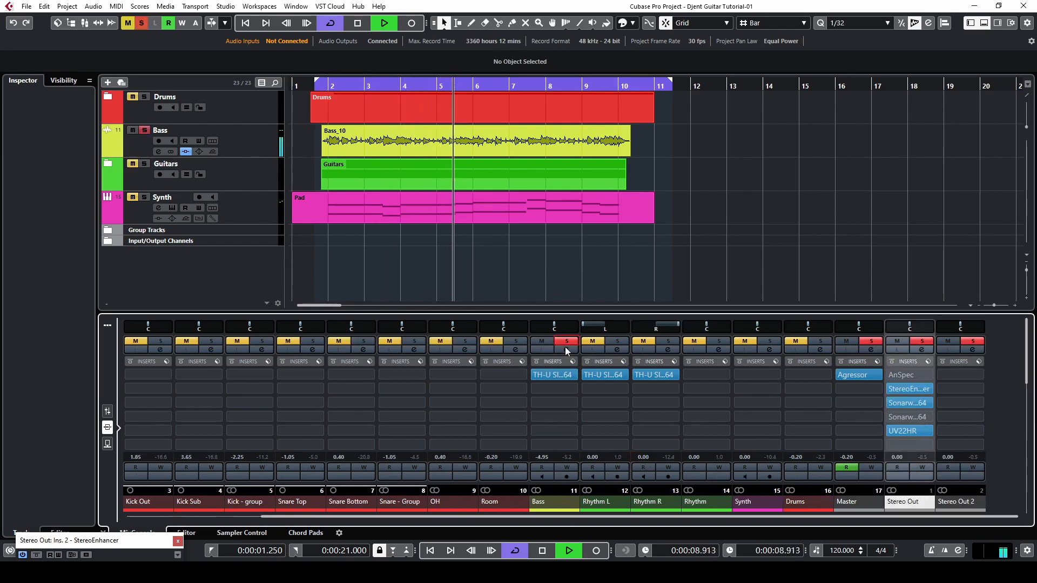
left_click(546, 374)
left_click_drag(414, 454, 781, 398)
left_click_drag(388, 324, 807, 374)
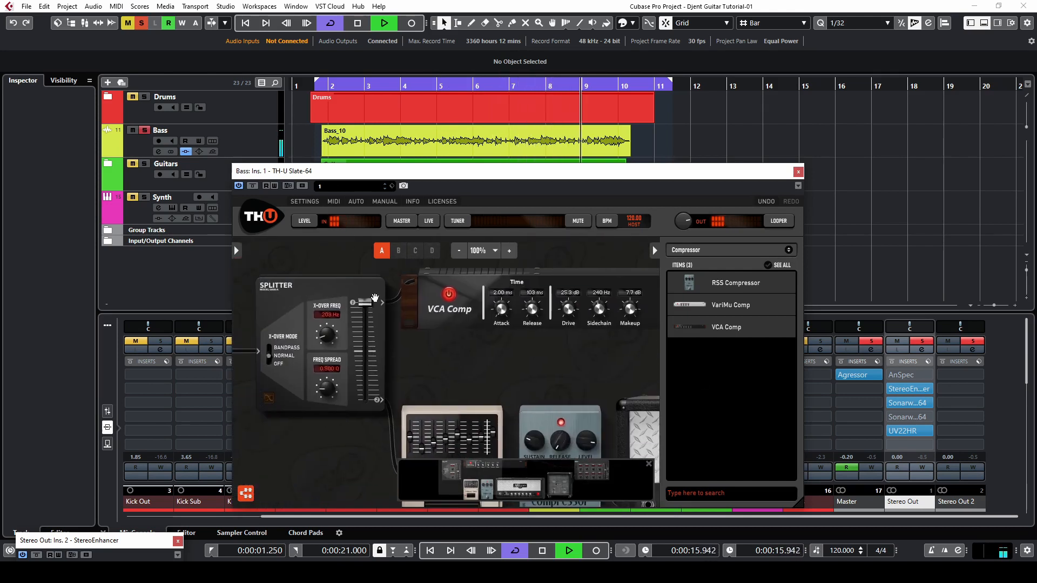
Step: Audition the splitter's crossover and path balance on the looped bass, setting X-Over Freq to 206 Hz and the balance fully to path 1
left_click_drag(326, 334, 326, 337)
left_click(332, 85)
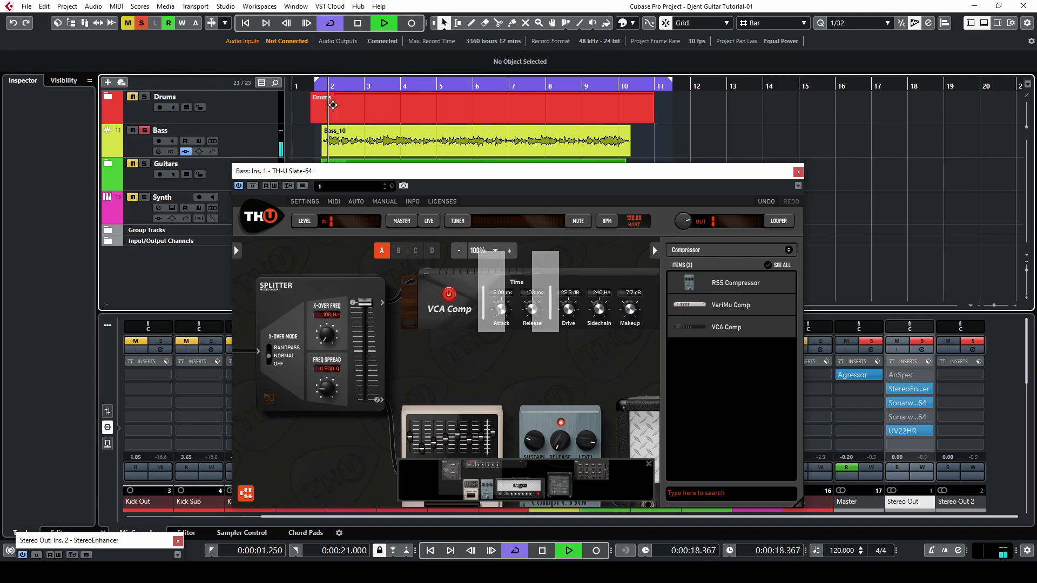
key("space")
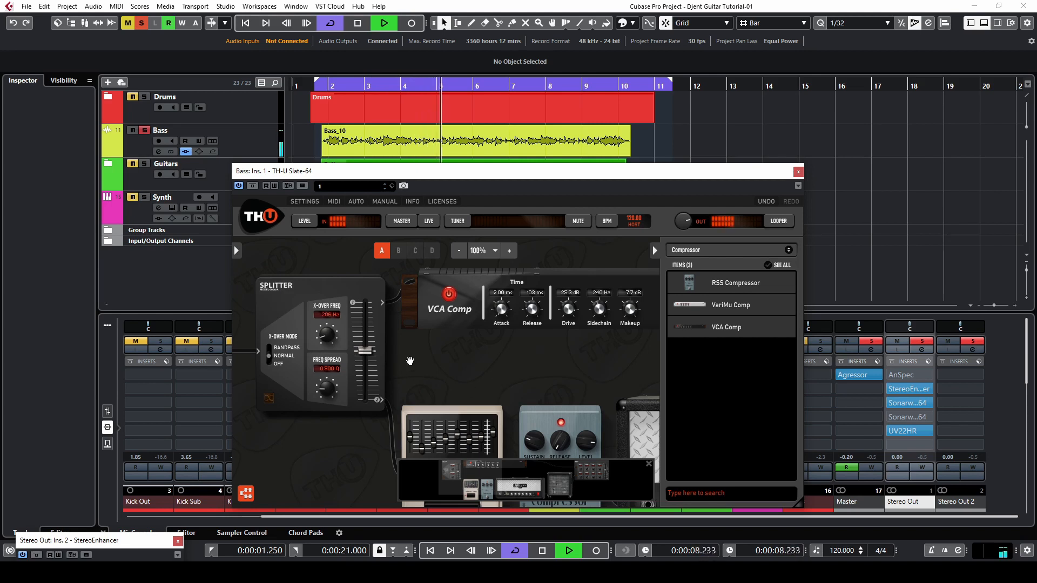
left_click_drag(366, 351, 385, 317)
Step: Add a 7-Band GEQ from the Equalizer category to the VCA Comp path of the bass rig
left_click(729, 250)
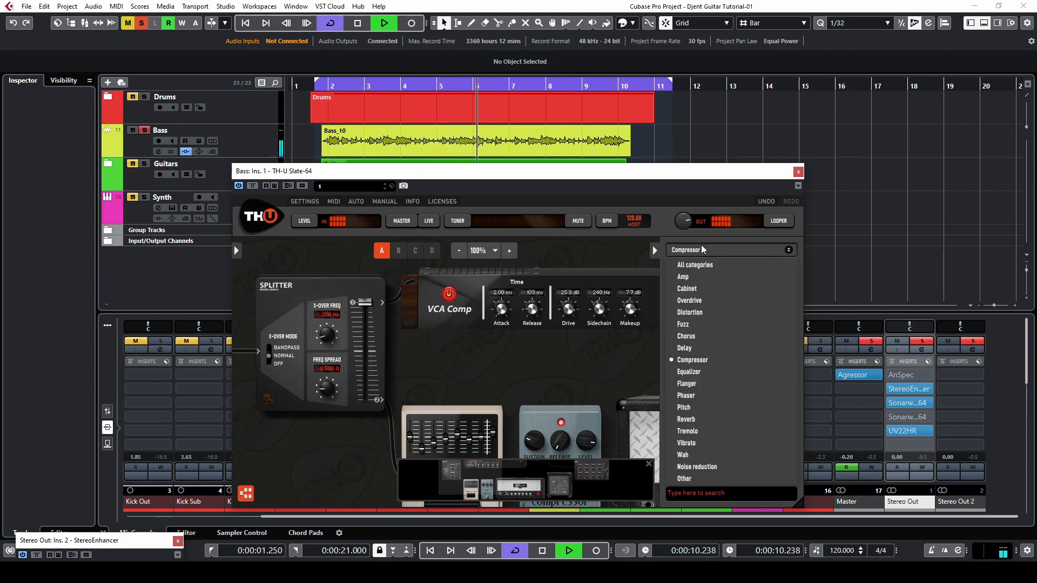
left_click(702, 376)
left_click_drag(718, 305, 421, 297)
left_click_drag(559, 395, 207, 307)
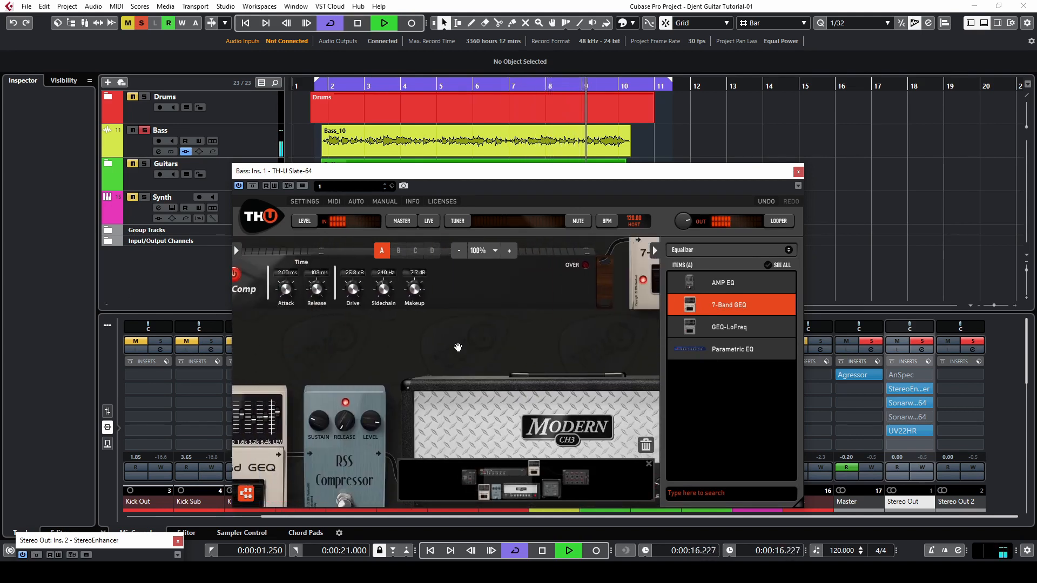
Step: Move the new 7-Band GEQ between the splitter and the VCA Comp, and return the rig view to 100%
left_click(467, 252)
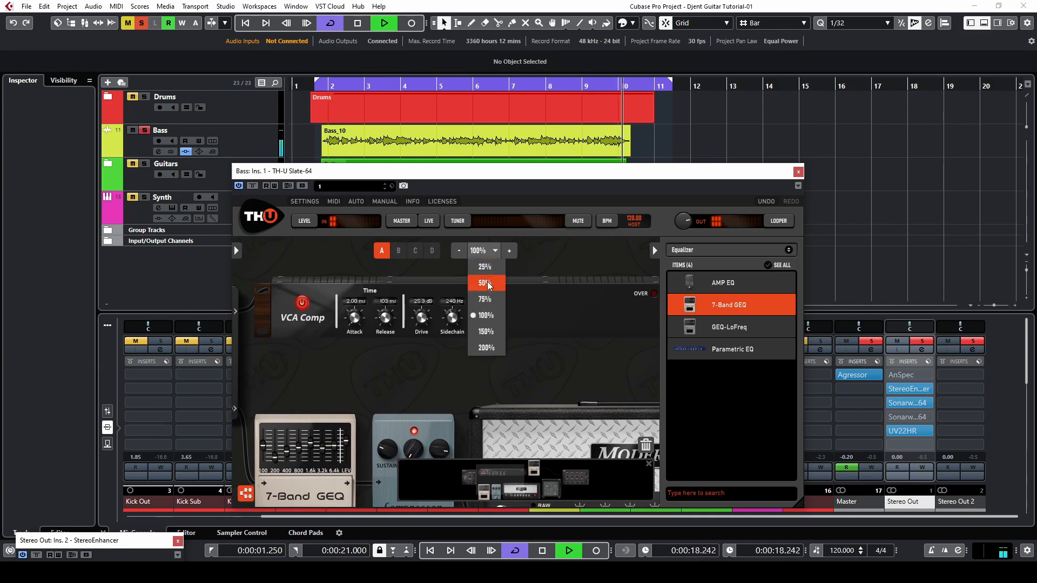
left_click(488, 308)
left_click_drag(618, 311, 286, 310)
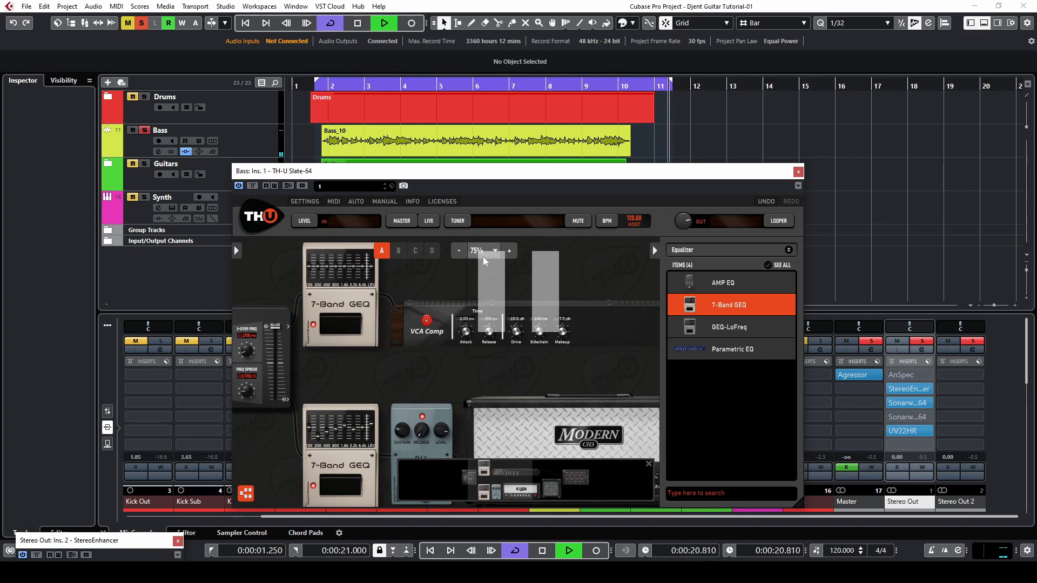
left_click(486, 251)
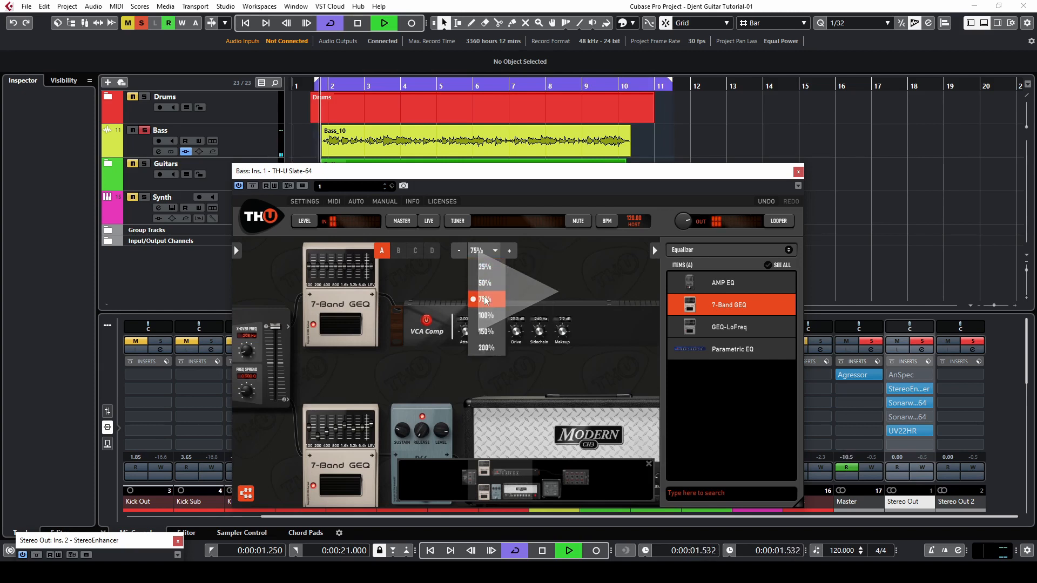
left_click(489, 283)
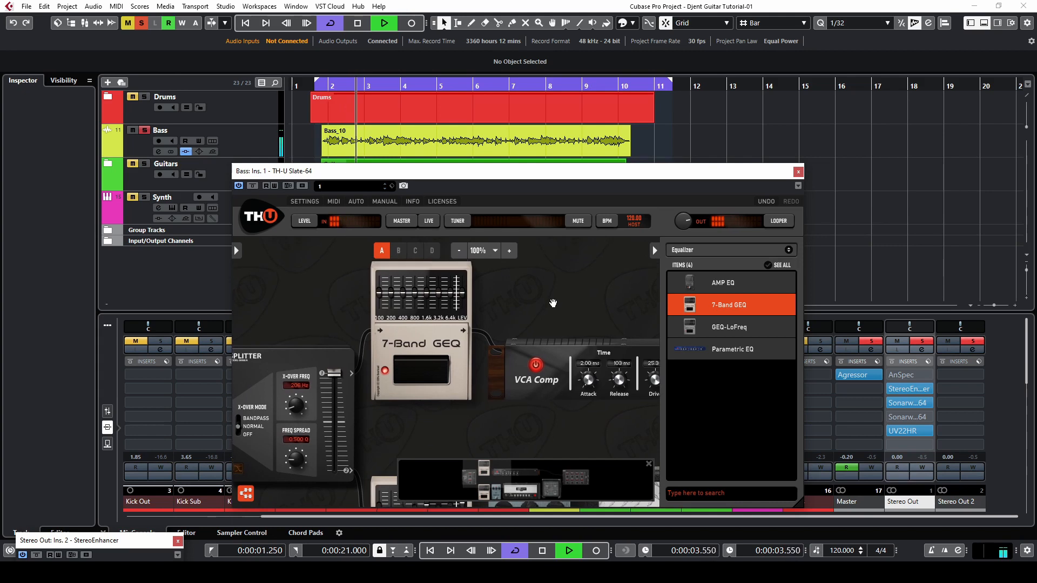
Step: Boost the 7-Band GEQ's 100 band and level, cut its 200 and 400 bands, and recentre the bass rig's splitter balance
mouse_move(411, 312)
left_mouse_down()
mouse_move(411, 295)
mouse_move(411, 320)
mouse_move(398, 299)
mouse_move(398, 322)
mouse_move(389, 306)
left_mouse_up()
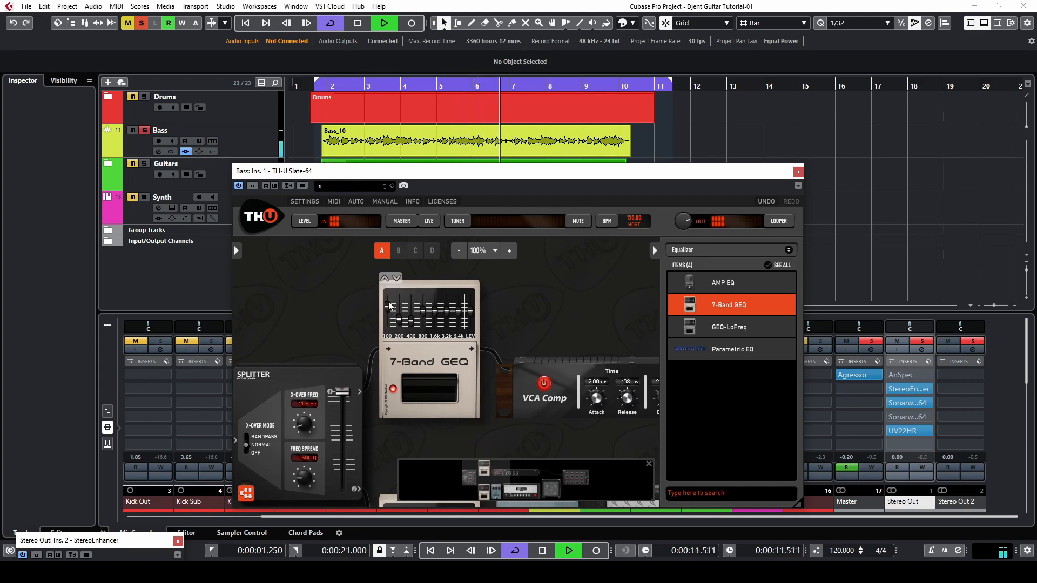
left_click_drag(465, 309, 464, 307)
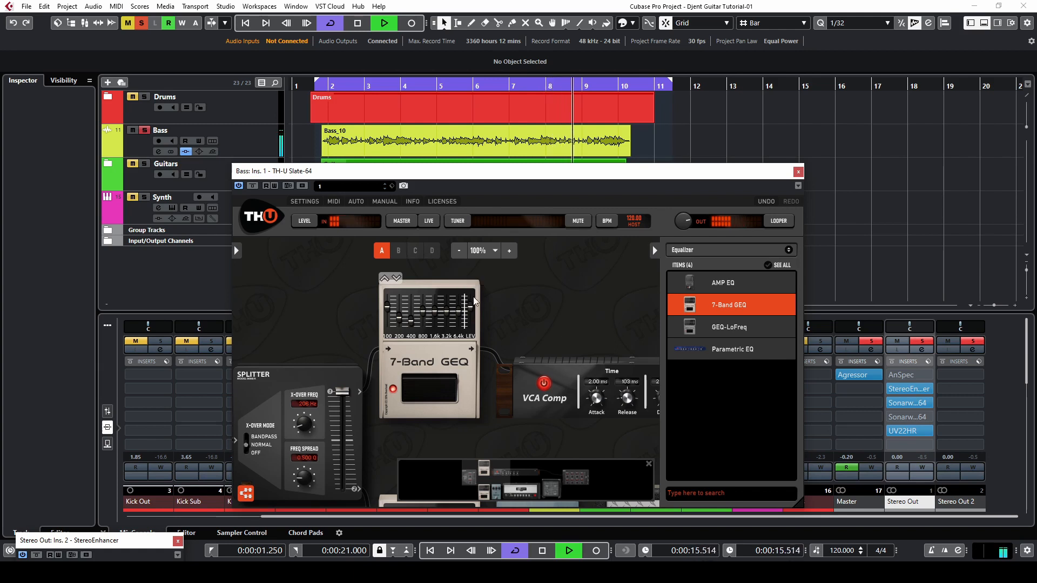
left_click_drag(340, 391, 341, 440)
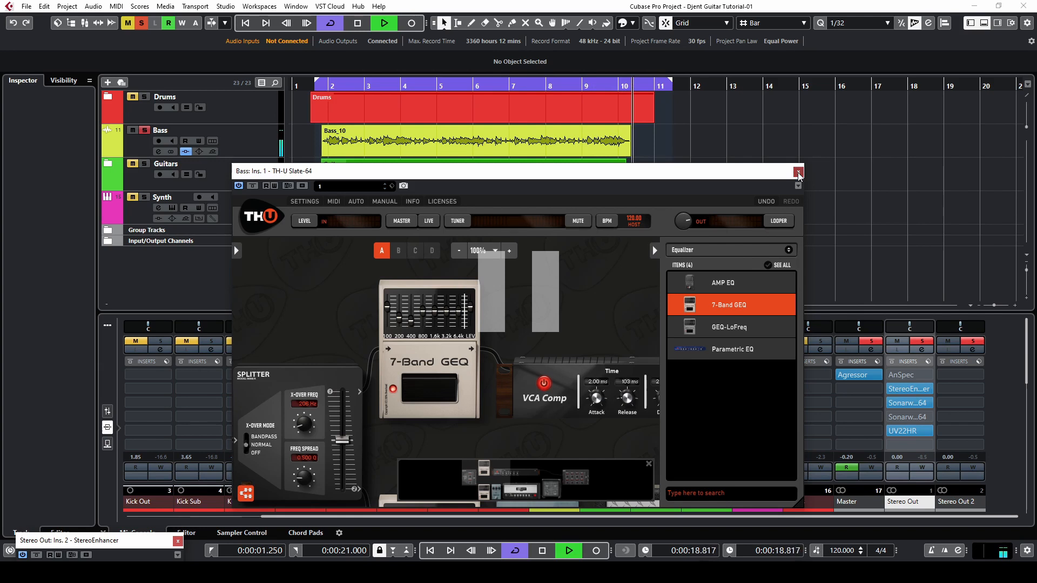
left_click(798, 172)
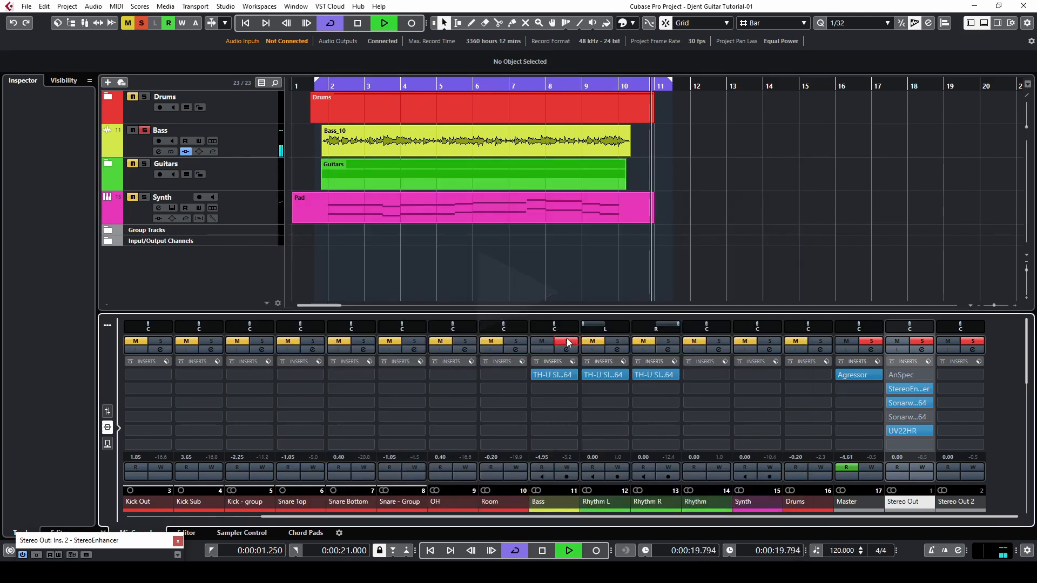
Step: Unsolo the Bass channel and set its level to -4.60 against the drums
left_click(468, 203)
left_click(478, 235)
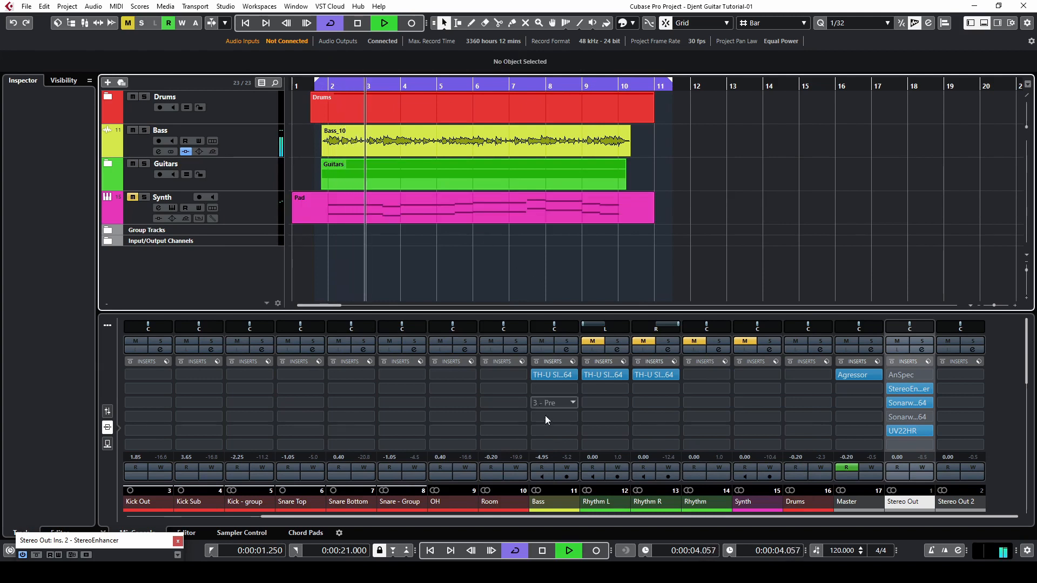
left_click(544, 458)
type("-1.75")
scroll(542, 459, "down", 10)
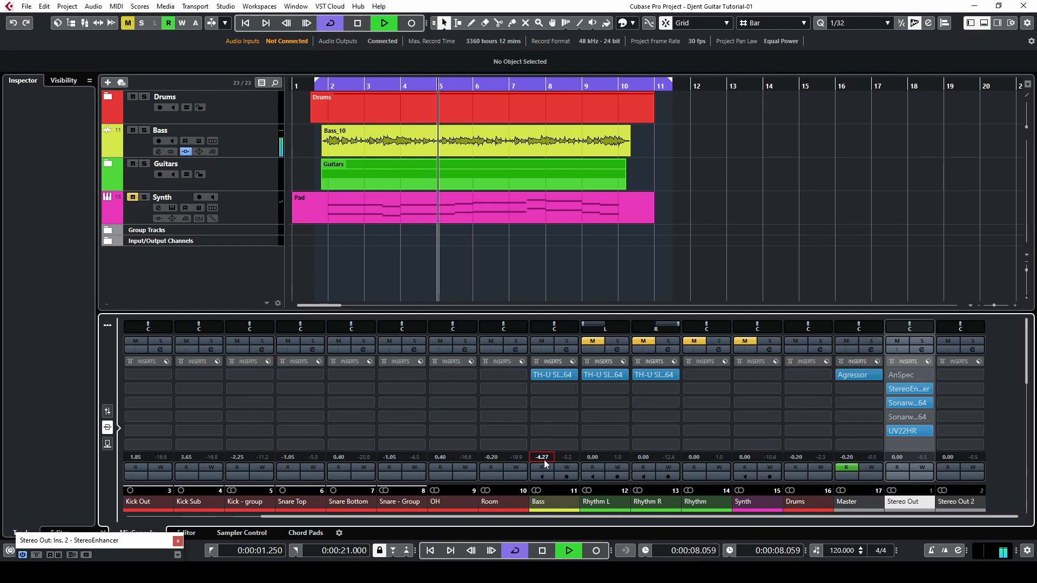
Step: Unmute the Rhythm group channel at a level of -2.25 and bypass the StereoEnhancer on Stereo Out
left_click(691, 341)
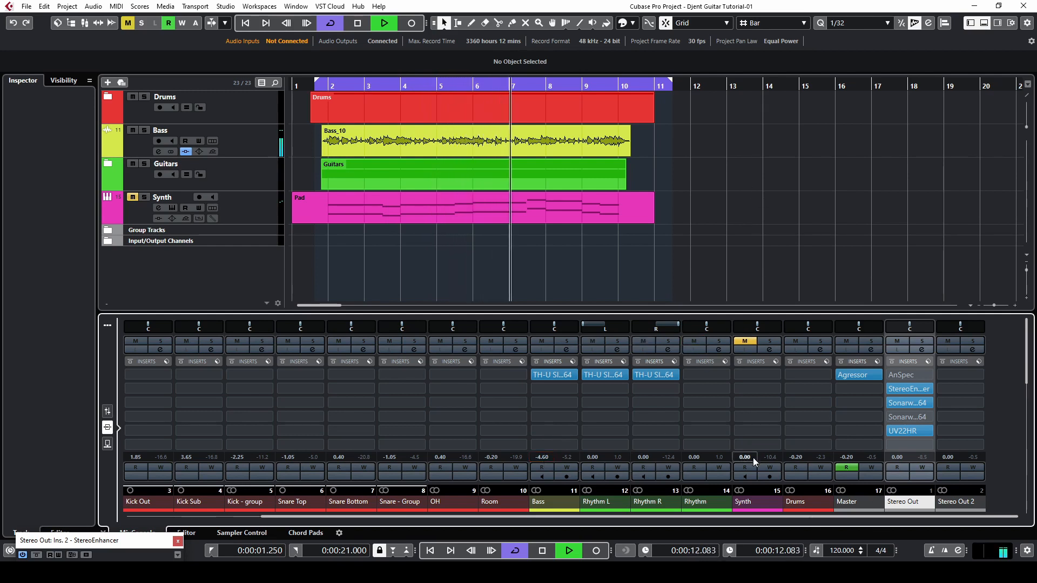
scroll(698, 457, "down", 9)
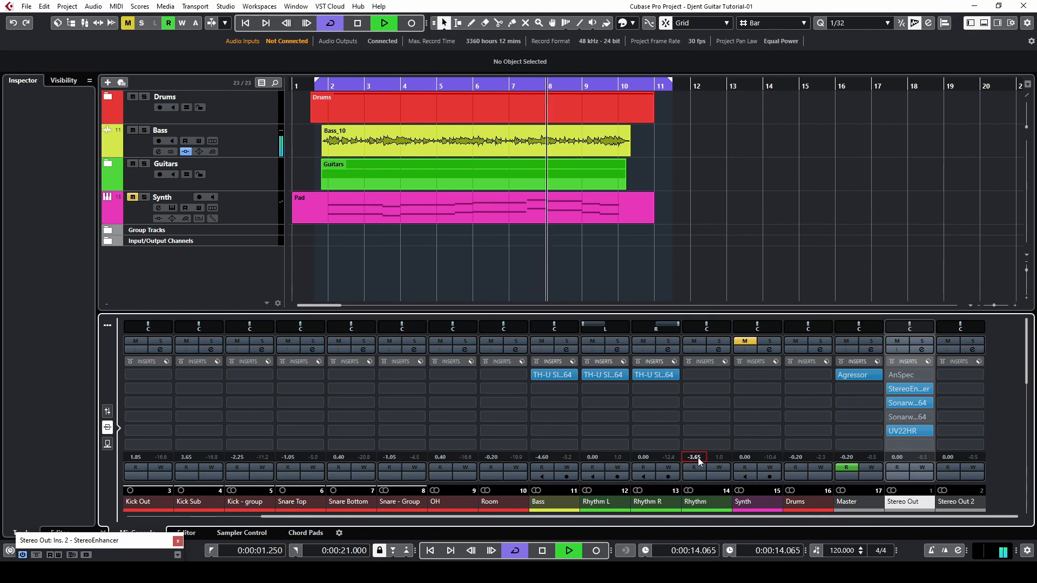
left_click(647, 244)
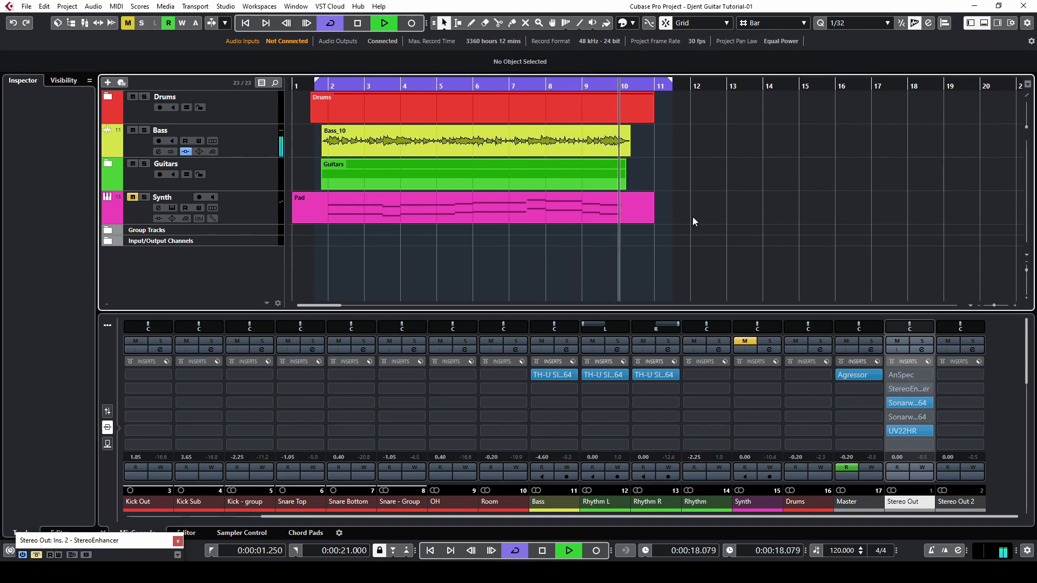
key("KP_1")
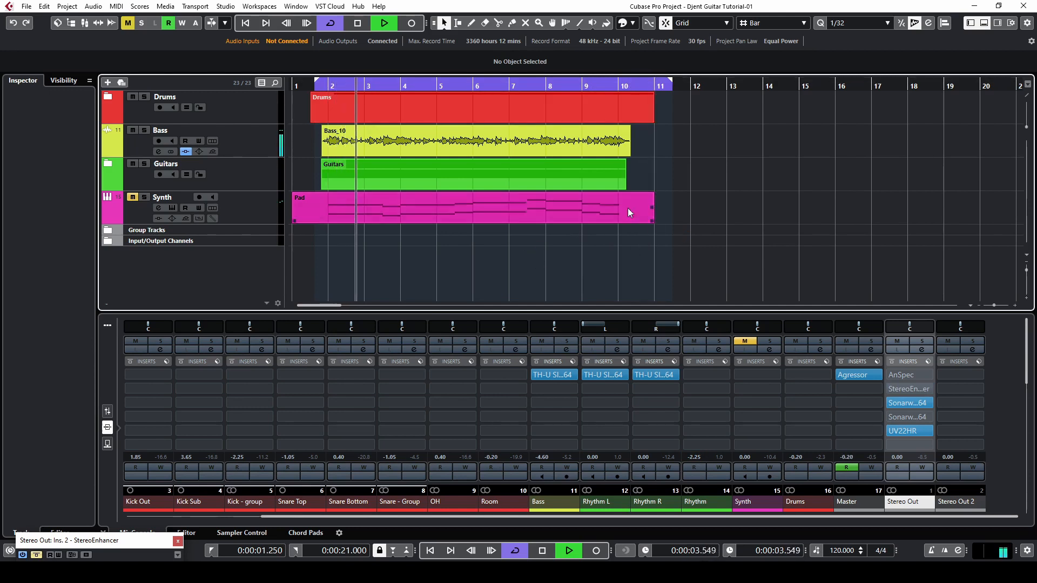
Step: Audition the Synth track's Lovely patch soloed with its ANA2 instrument open, and mute the track again
left_click(746, 341)
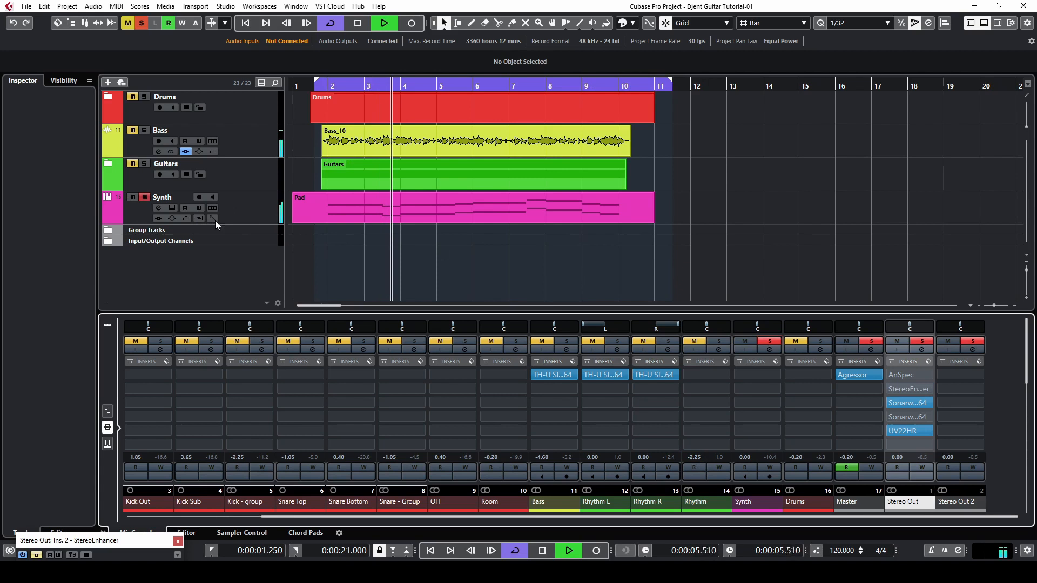
left_click(144, 197)
left_click(84, 212)
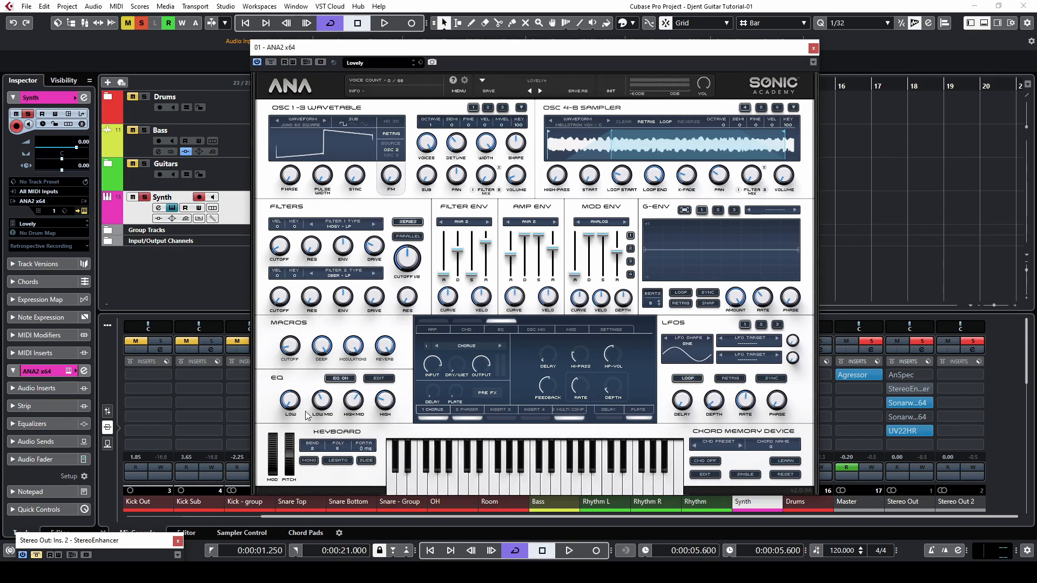
key("space")
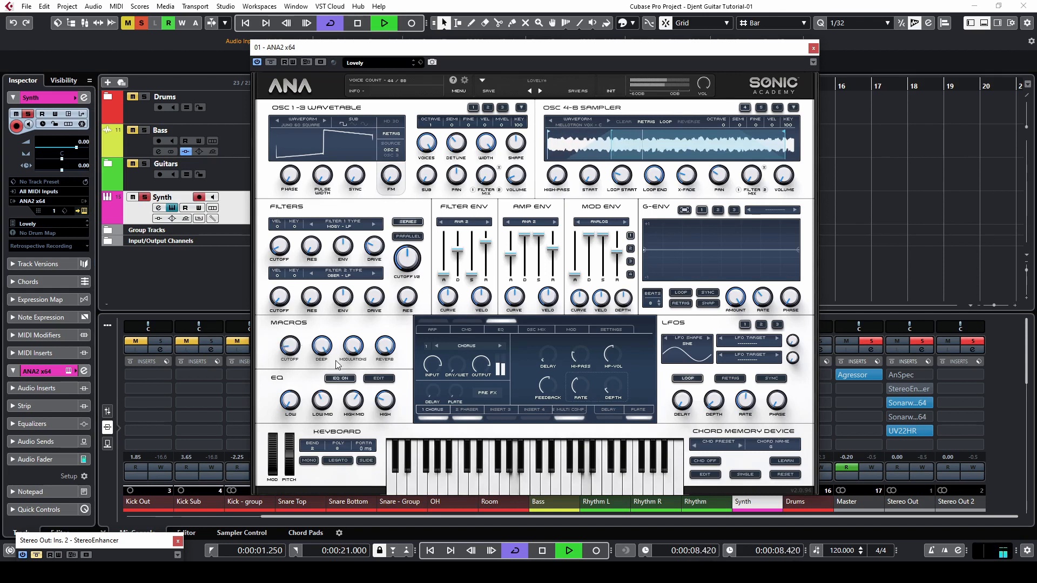
left_click(813, 48)
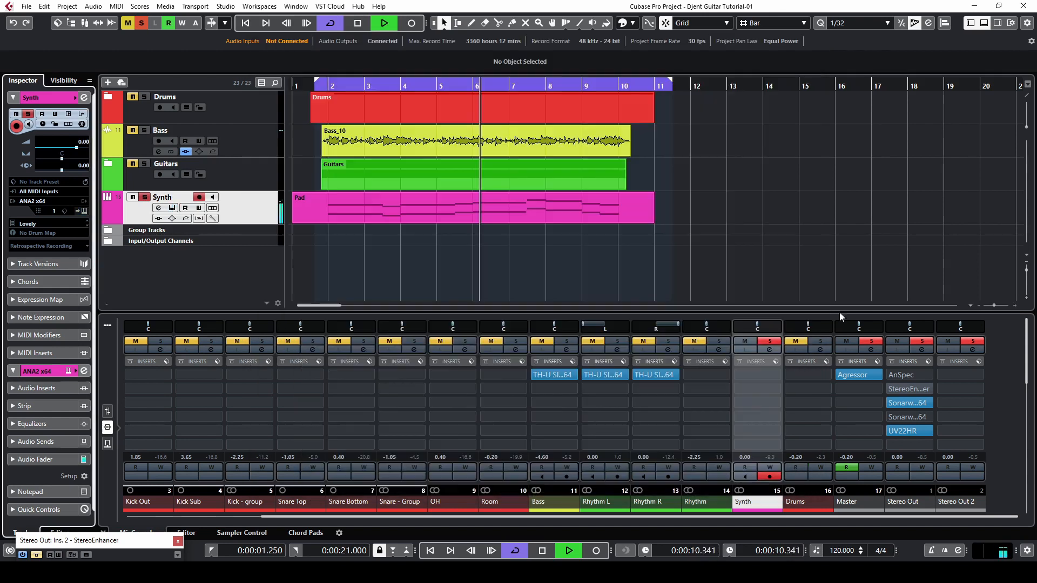
key("space")
left_click(764, 341)
left_click(745, 340)
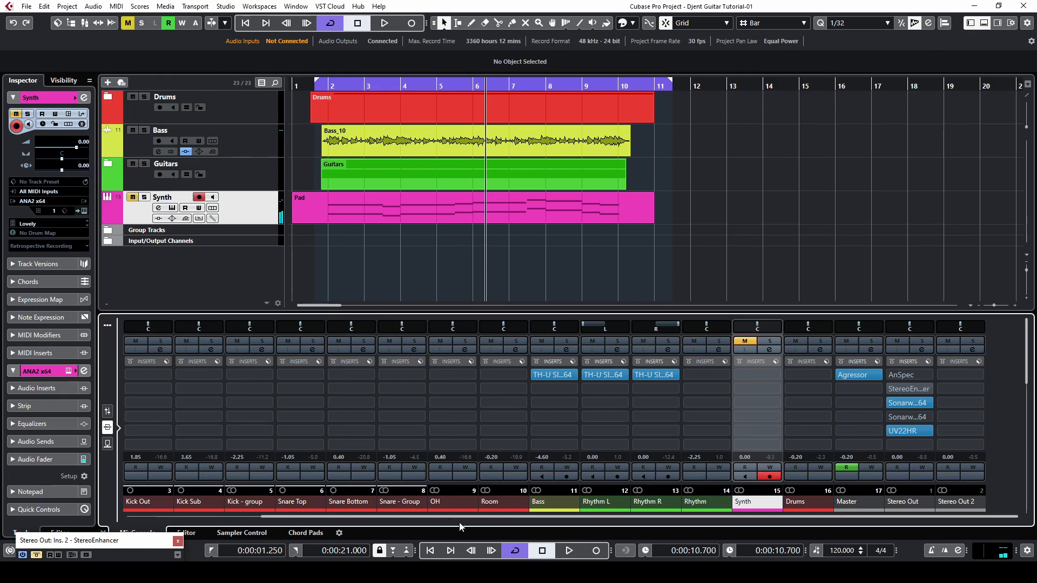
Step: Expand the Drums folder and open the Drums track's SSDSampler5 instrument with the loop playing
left_click_drag(462, 518, 324, 517)
left_click(143, 106)
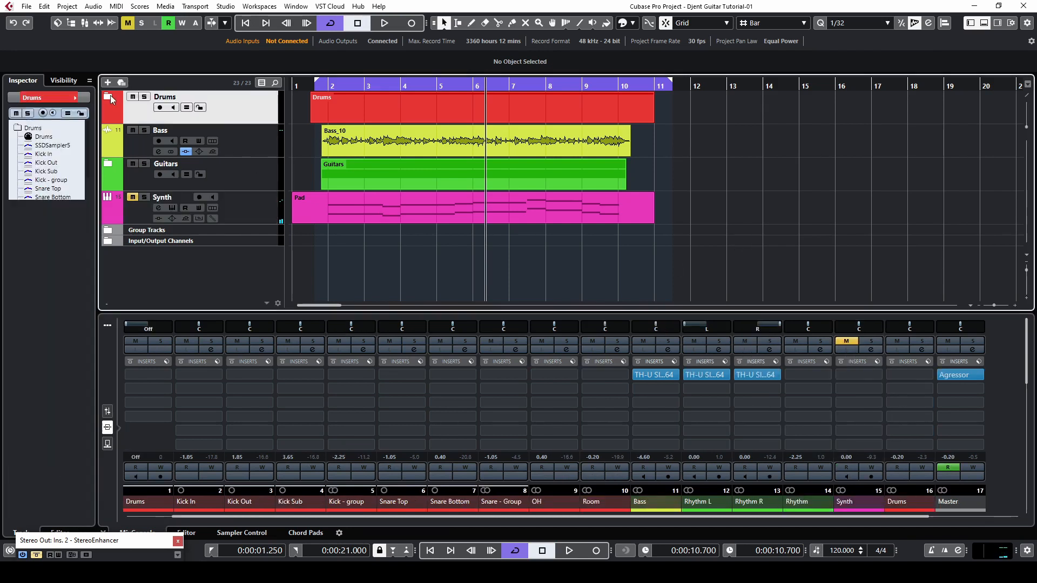
left_click(111, 97)
left_click(246, 141)
left_click(83, 211)
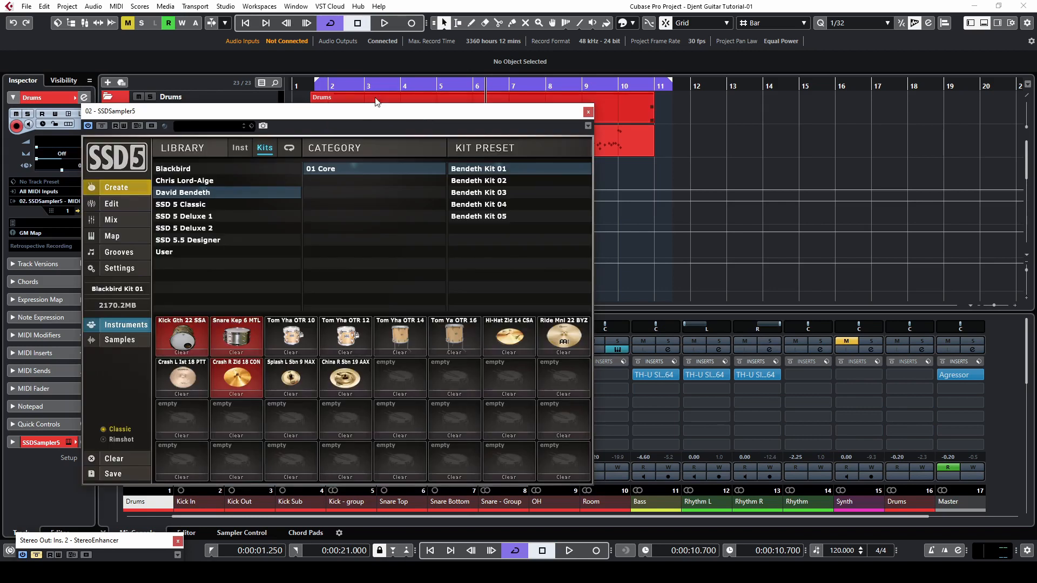
key("space")
left_click_drag(377, 116, 531, 100)
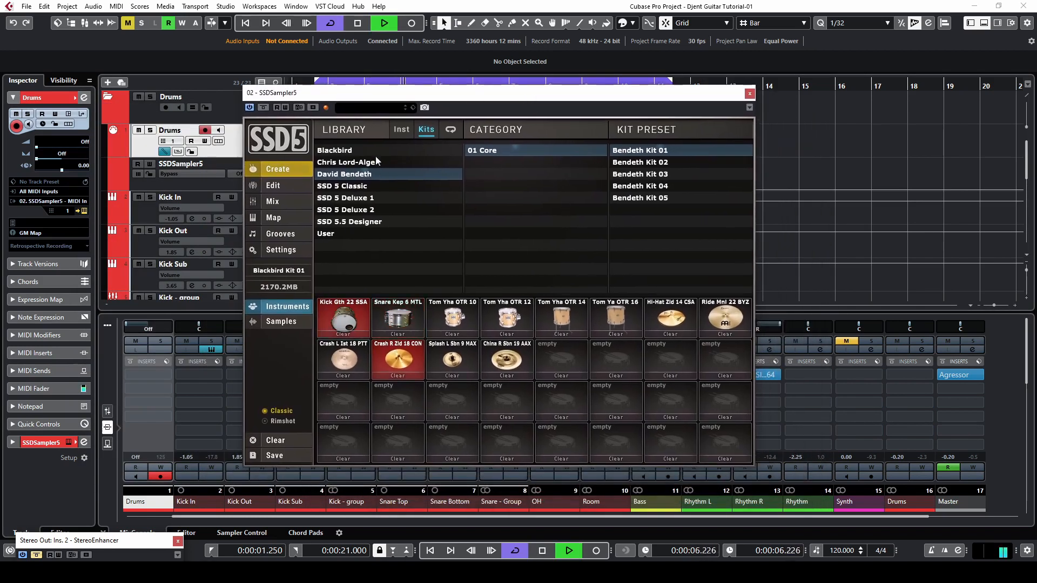
Step: Examine the SSDSampler5 kit library and the edit settings of the individual toms, and close the instrument
left_click(406, 130)
left_click(427, 130)
left_click(255, 186)
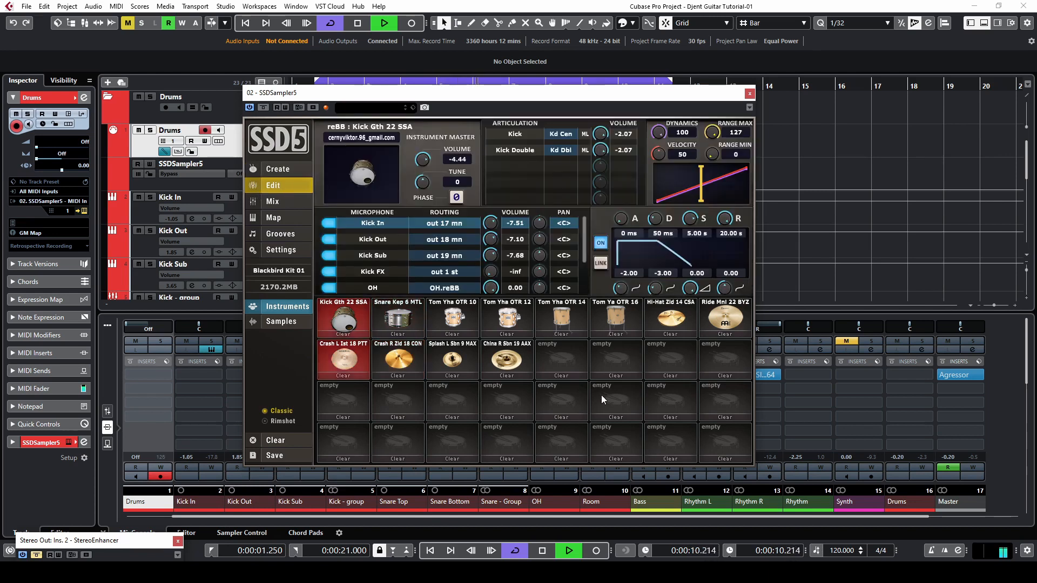
key("space")
left_click(453, 318)
left_click(568, 314)
left_click(608, 309)
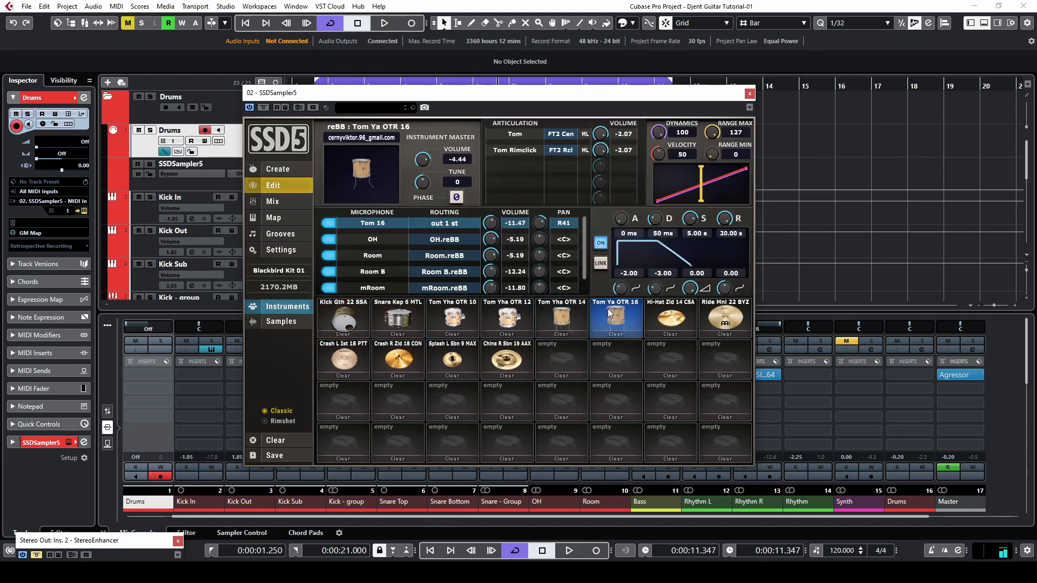
left_click(748, 95)
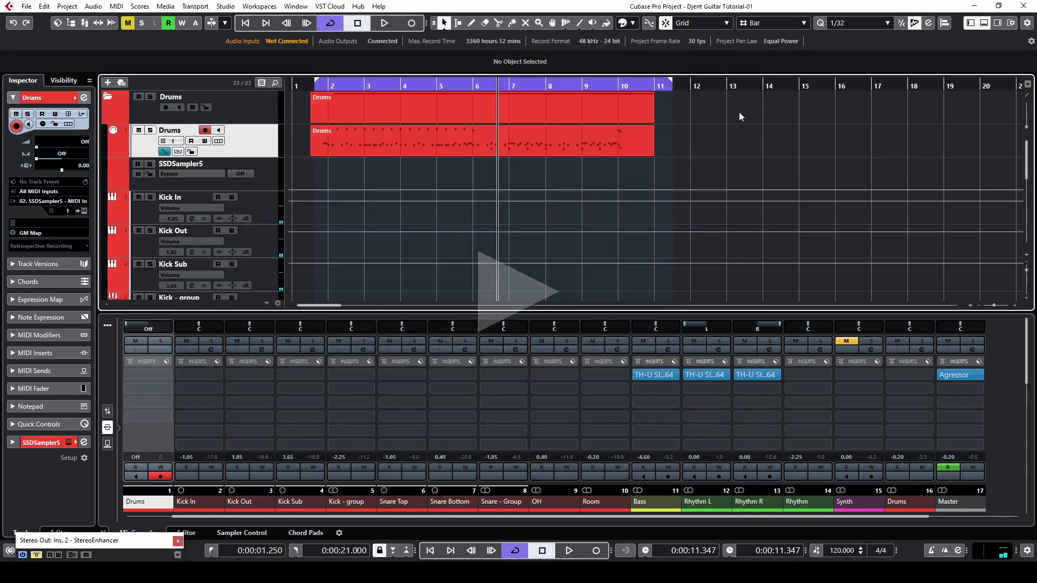
Step: Resume loop playback, collapse the Drums folder and re-enable the StereoEnhancer on Stereo Out
key("space")
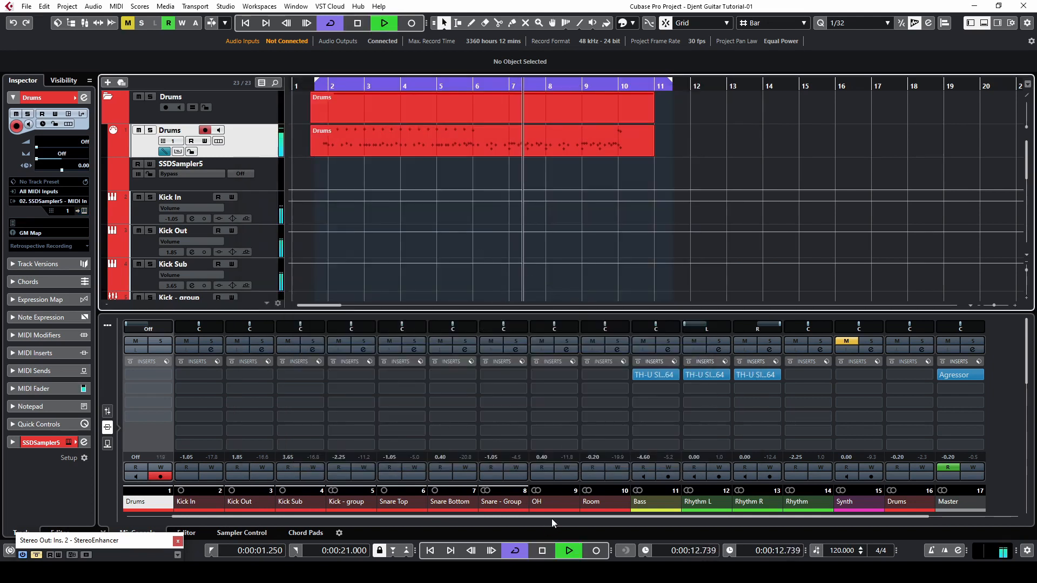
left_click_drag(551, 517, 494, 518)
left_click(717, 134)
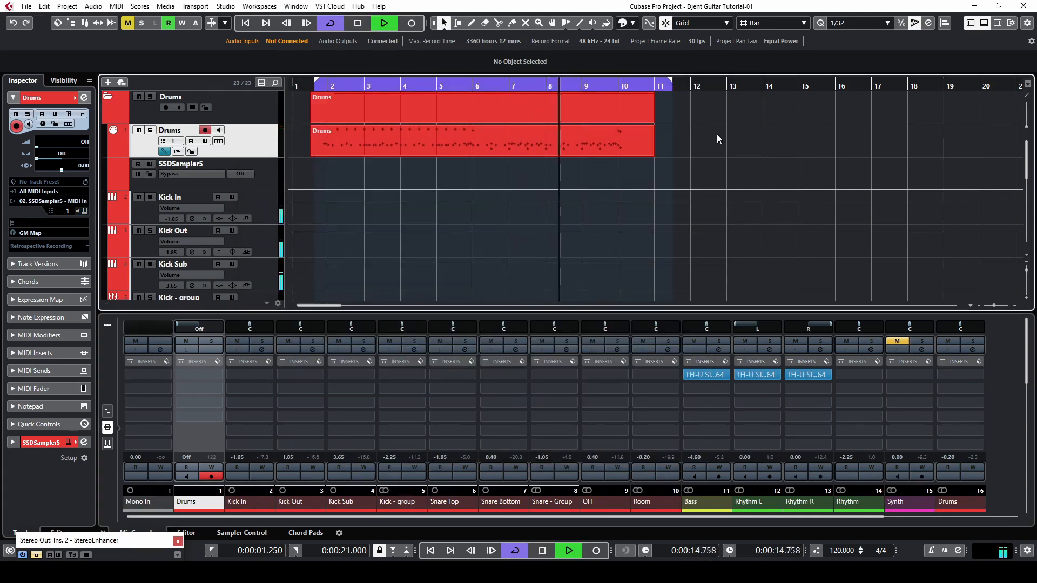
left_click(106, 102)
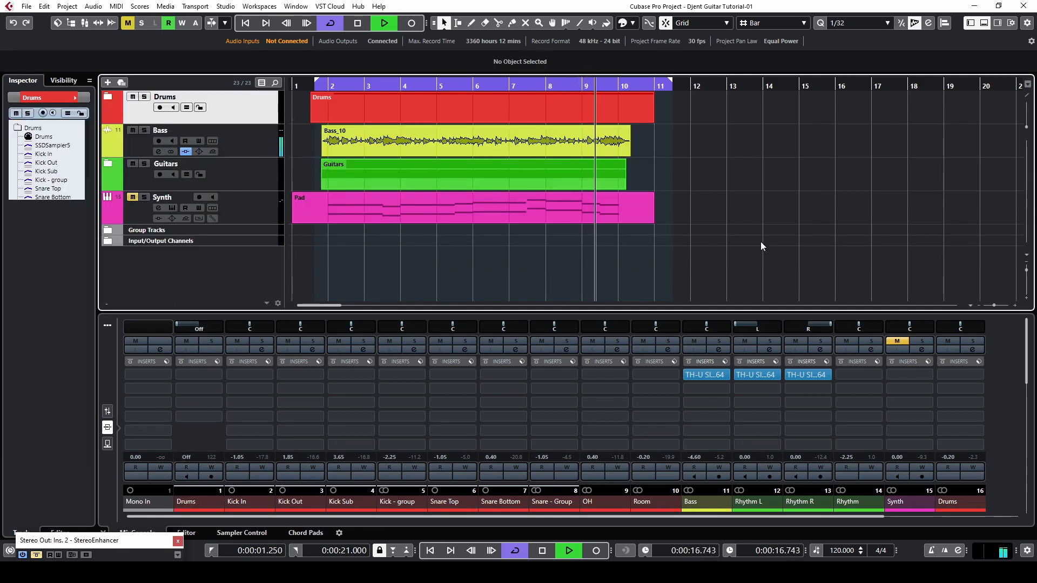
left_click_drag(639, 518, 728, 517)
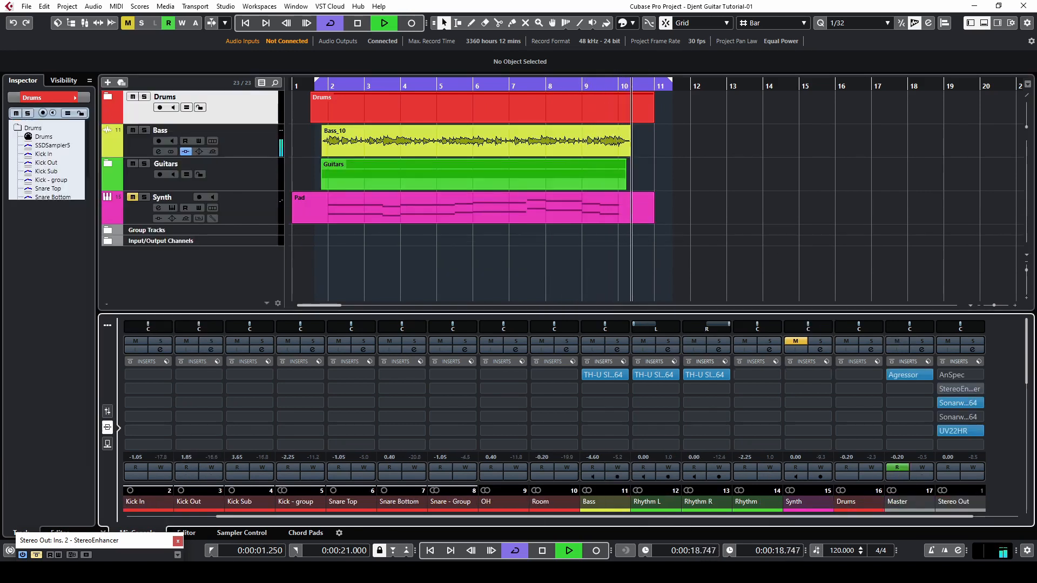
left_click(648, 228)
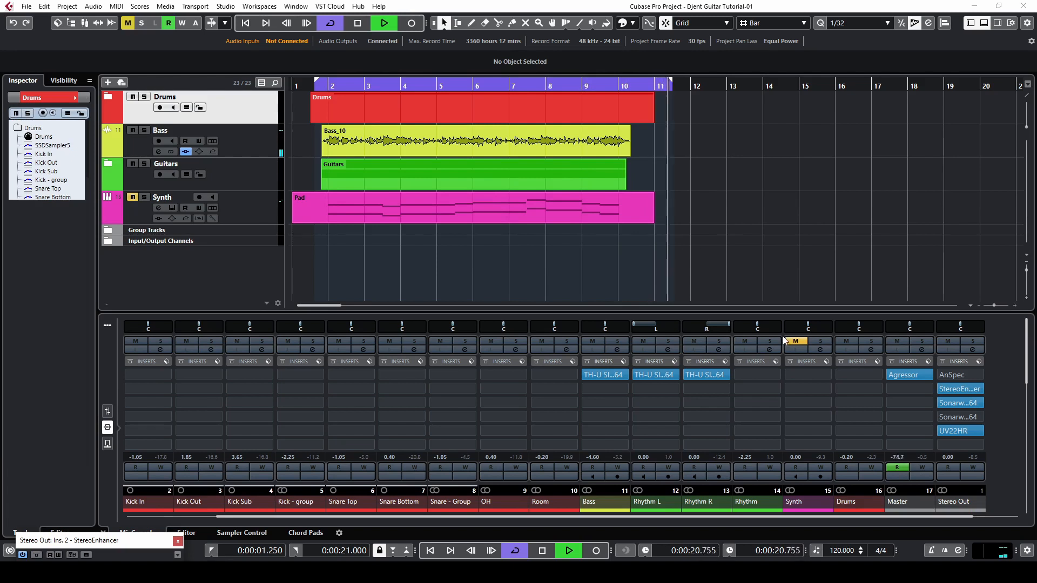
Step: Unmute the Synth channel and set its level to -9.05 in the looped mix
left_click(796, 341)
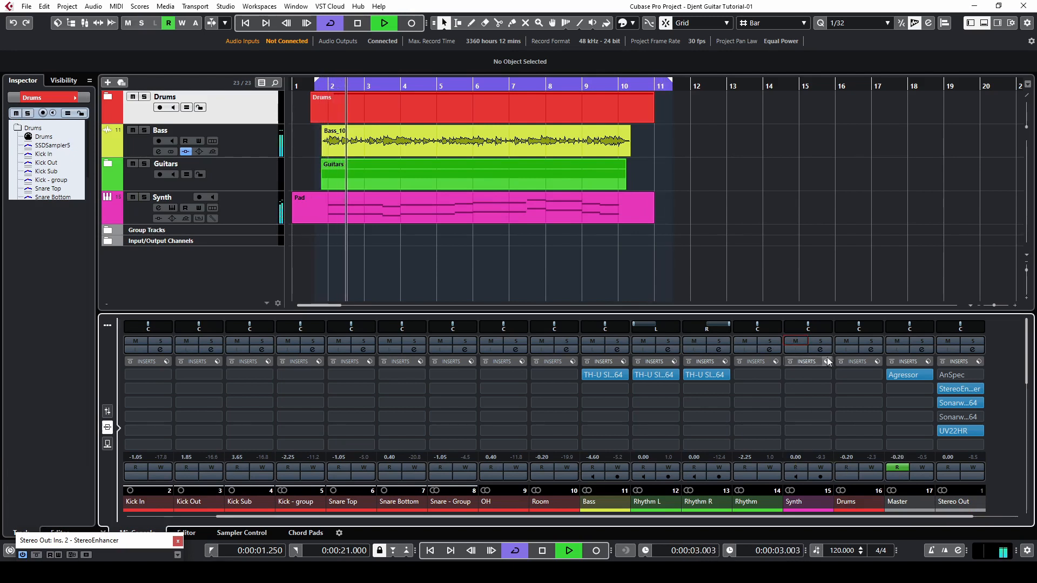
key("space")
left_click(135, 216)
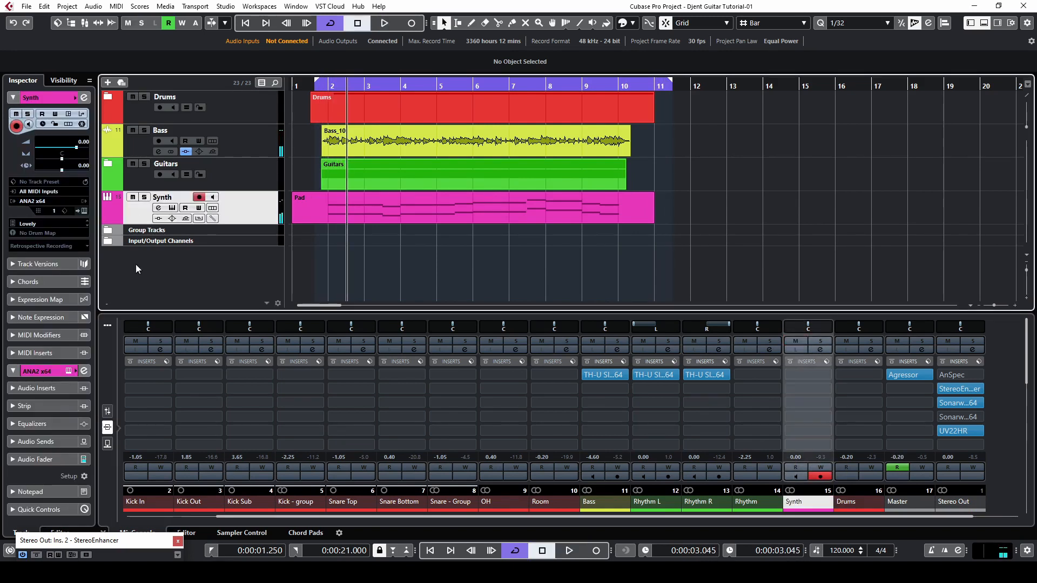
scroll(801, 459, "down", 5)
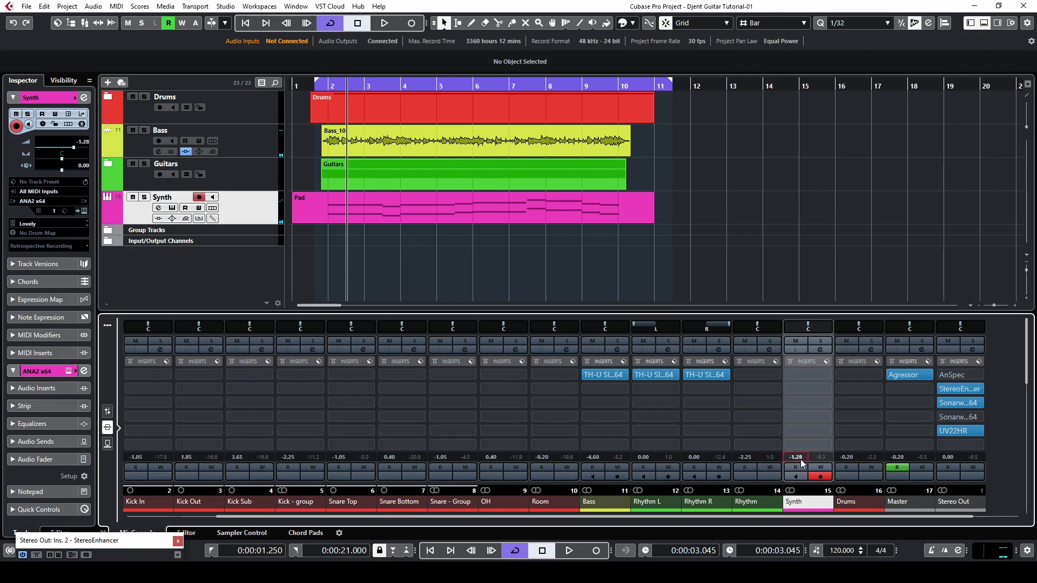
key("space")
scroll(801, 459, "up", 1)
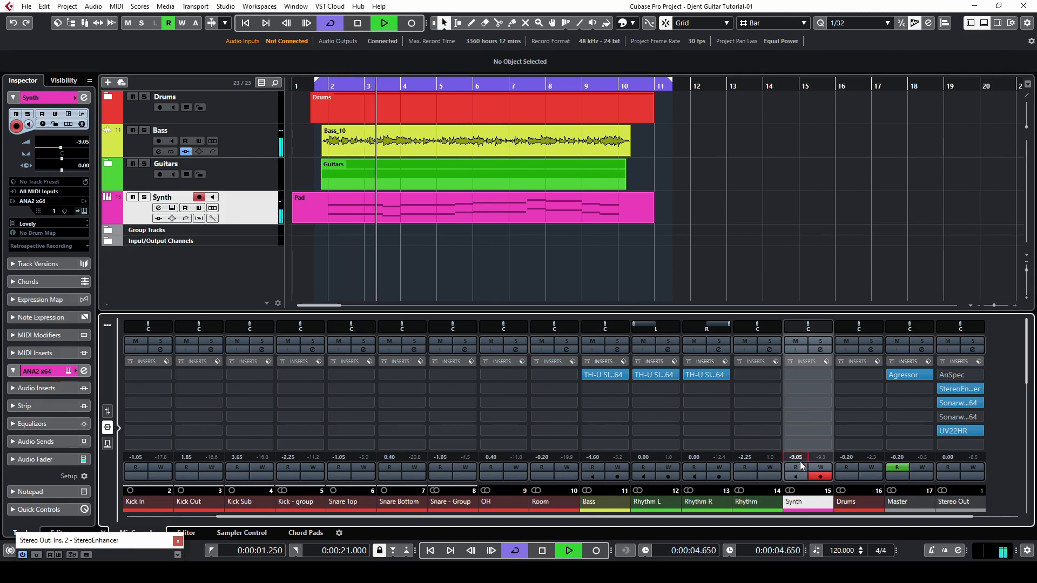
left_click(816, 275)
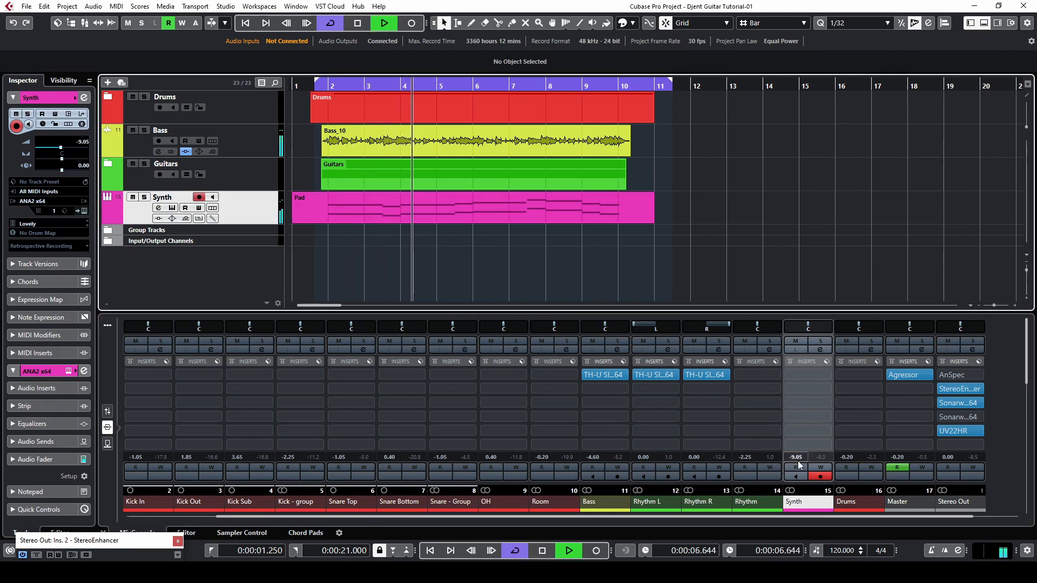
Step: Inspect the Master channel's Agressor limiter settings and meters during loop playback, and return to the mixer
left_click(903, 374)
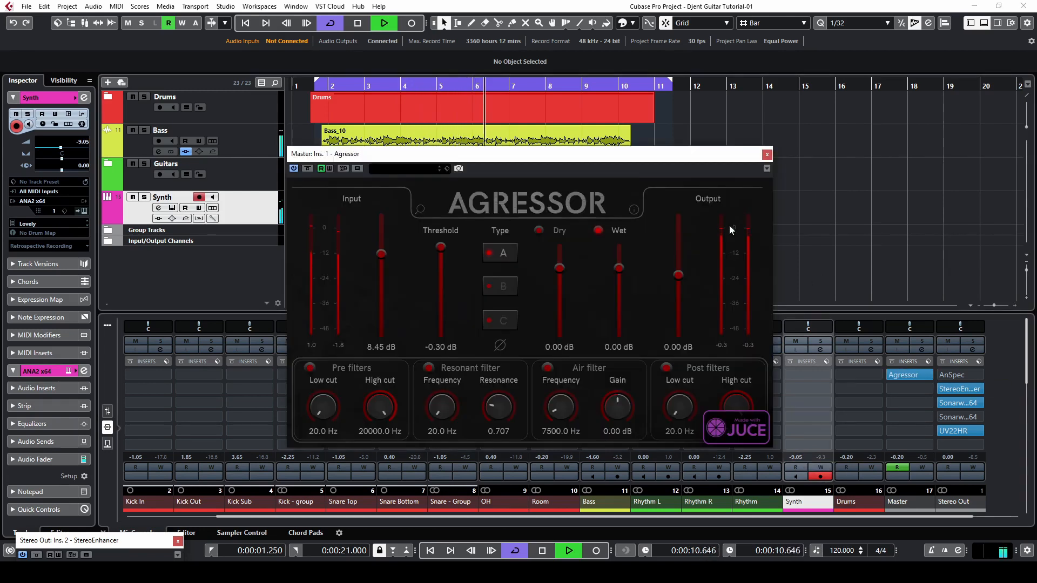
left_click(766, 155)
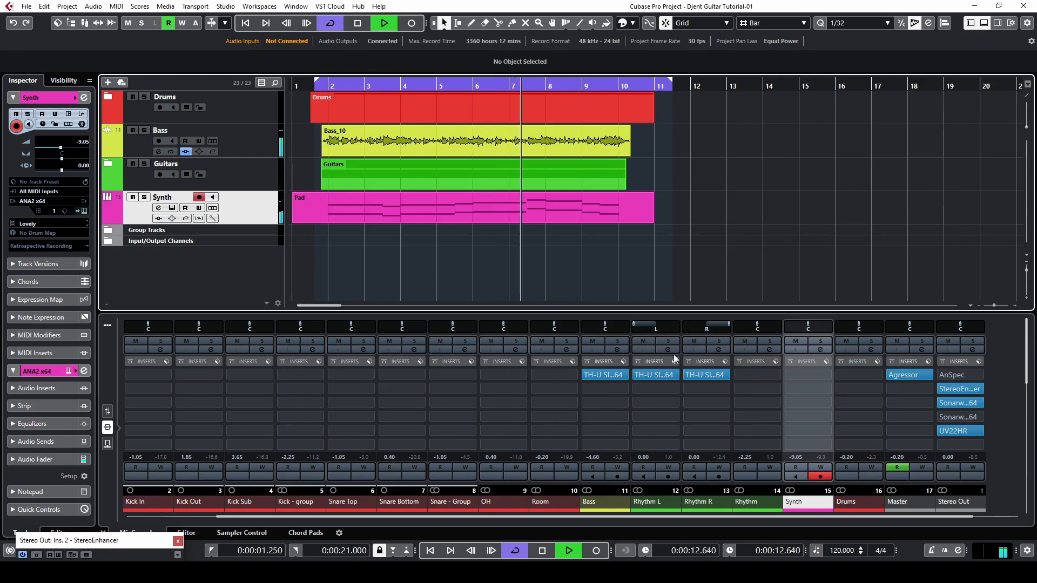
left_click_drag(597, 518, 623, 522)
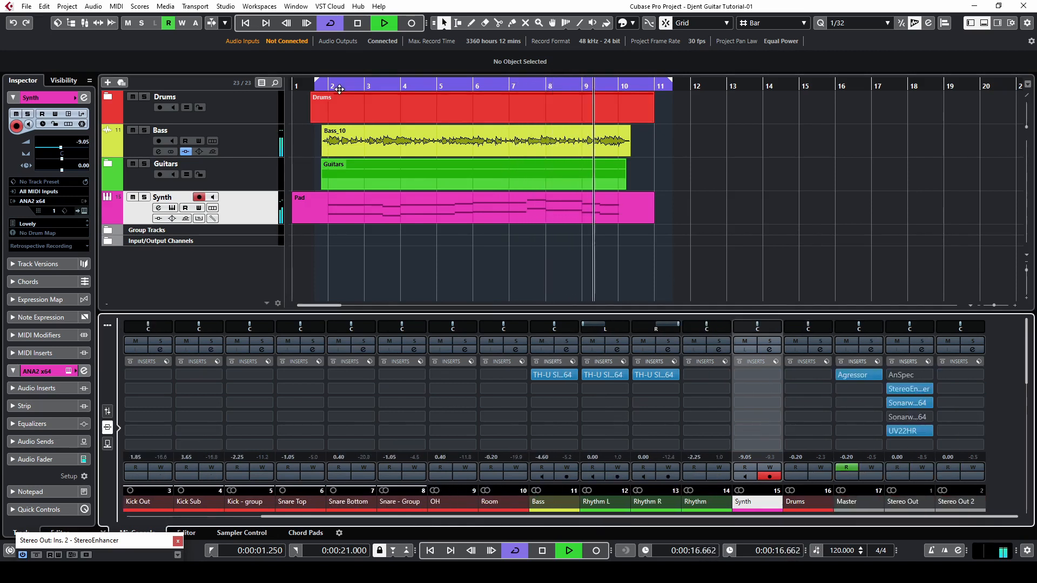
left_click(818, 195)
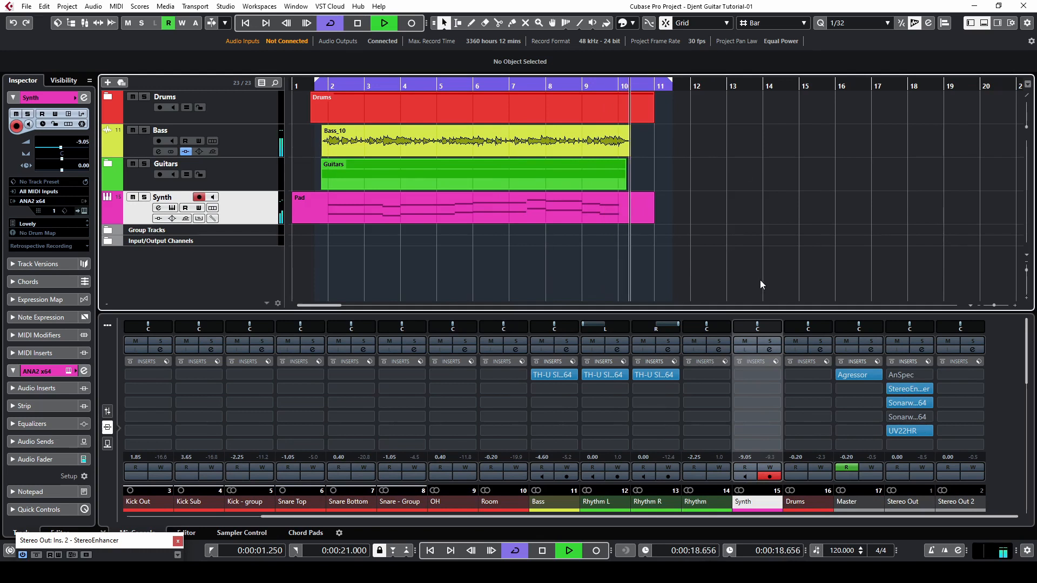
Step: Stop playback and open the Agressor insert on the Master channel
key("space")
left_click(851, 370)
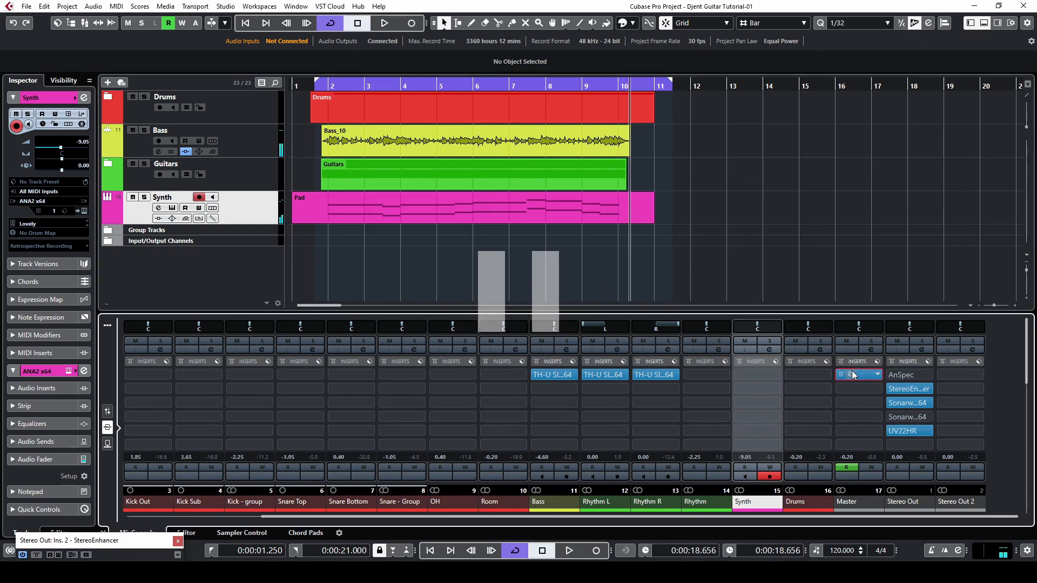